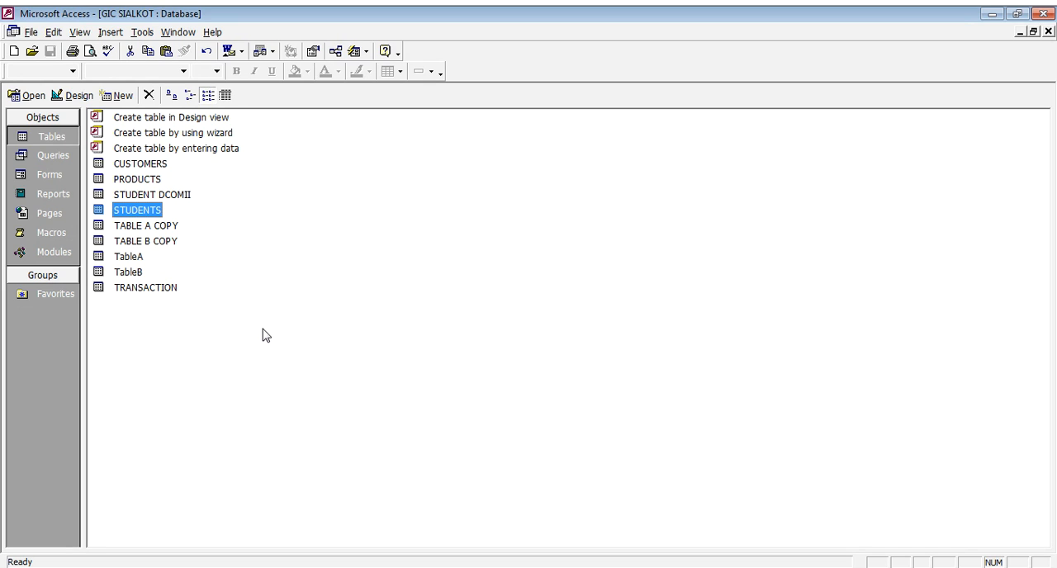
- Open the PRODUCTS table and move the PRICE column between NAME and EXPIRY DATE
{"action": "double_click", "coordinate": [147, 183]}
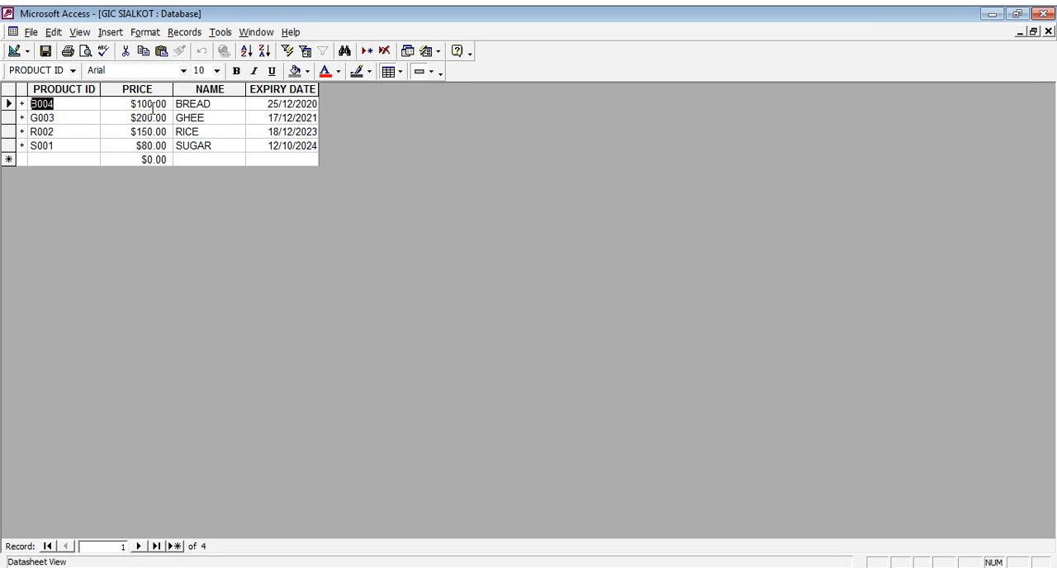
{"action": "left_click", "coordinate": [120, 104]}
{"action": "left_click", "coordinate": [80, 121]}
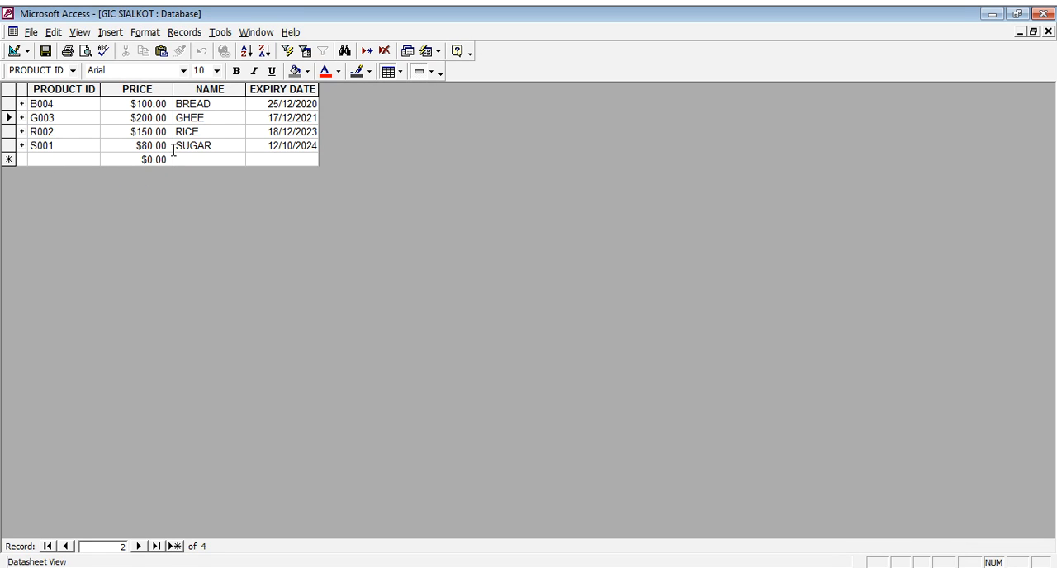
{"action": "left_click", "coordinate": [156, 88]}
{"action": "left_click_drag", "start_coordinate": [160, 94], "coordinate": [255, 105]}
{"action": "left_click", "coordinate": [180, 131]}
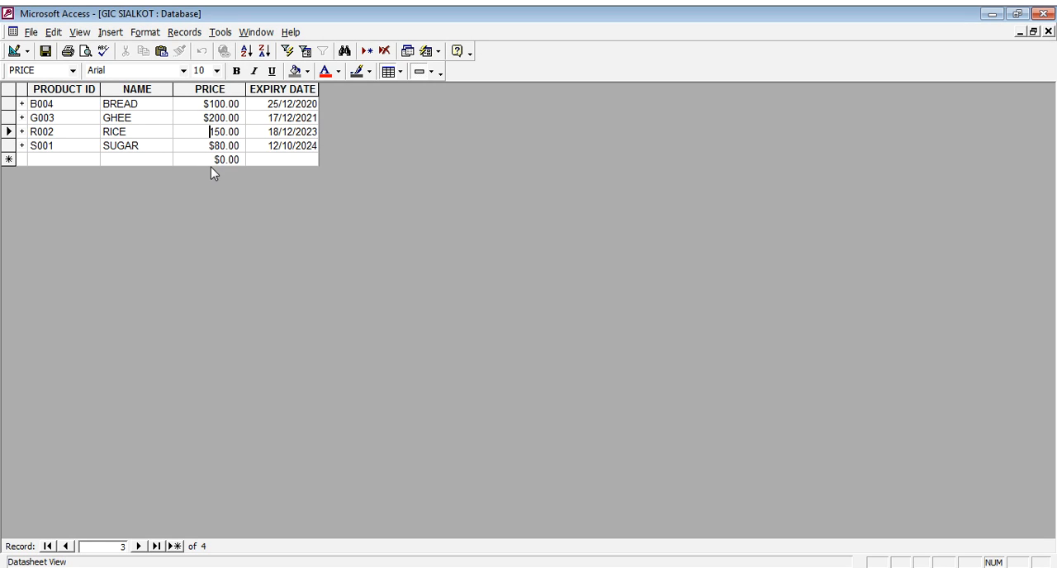
- Review the product records, close the PRODUCTS table and save its layout changes
{"action": "left_click", "coordinate": [67, 104]}
{"action": "left_click", "coordinate": [75, 124]}
{"action": "left_click", "coordinate": [200, 118]}
{"action": "left_click", "coordinate": [147, 148]}
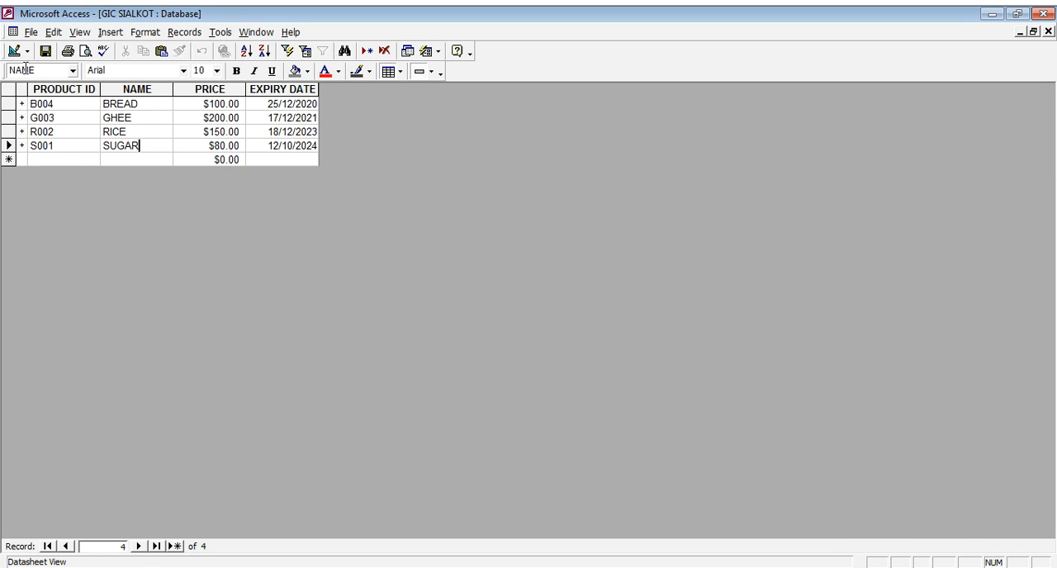
{"action": "left_click", "coordinate": [1048, 33]}
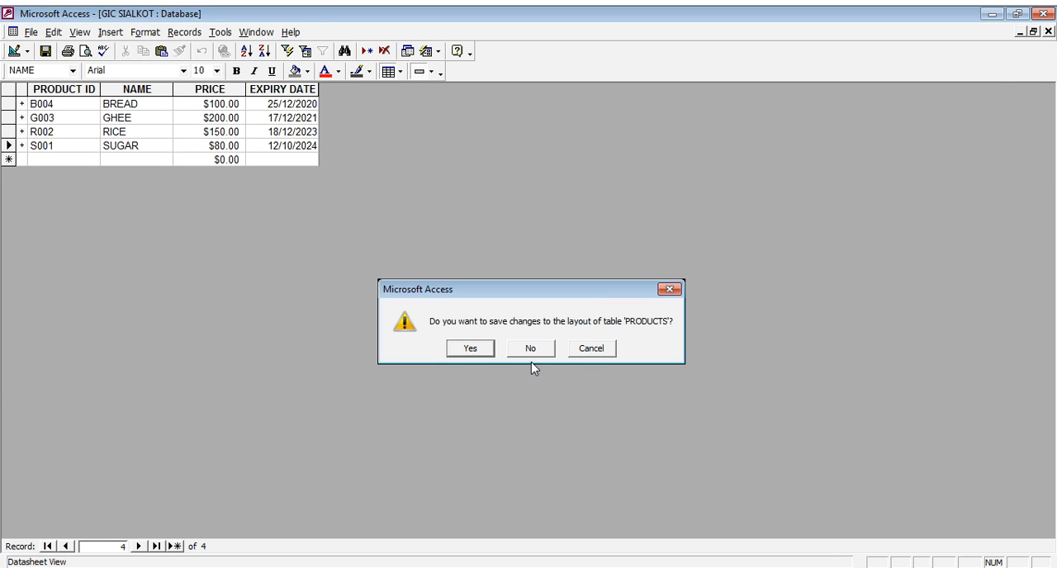
{"action": "left_click", "coordinate": [481, 351]}
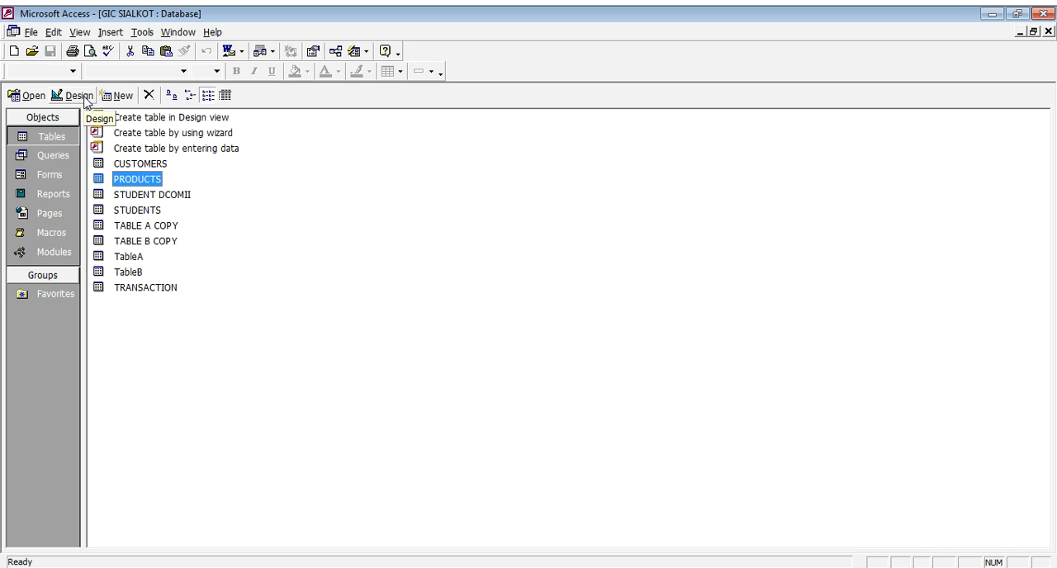
- Create a new query in Design view based on the PRODUCTS table
{"action": "left_click", "coordinate": [60, 157]}
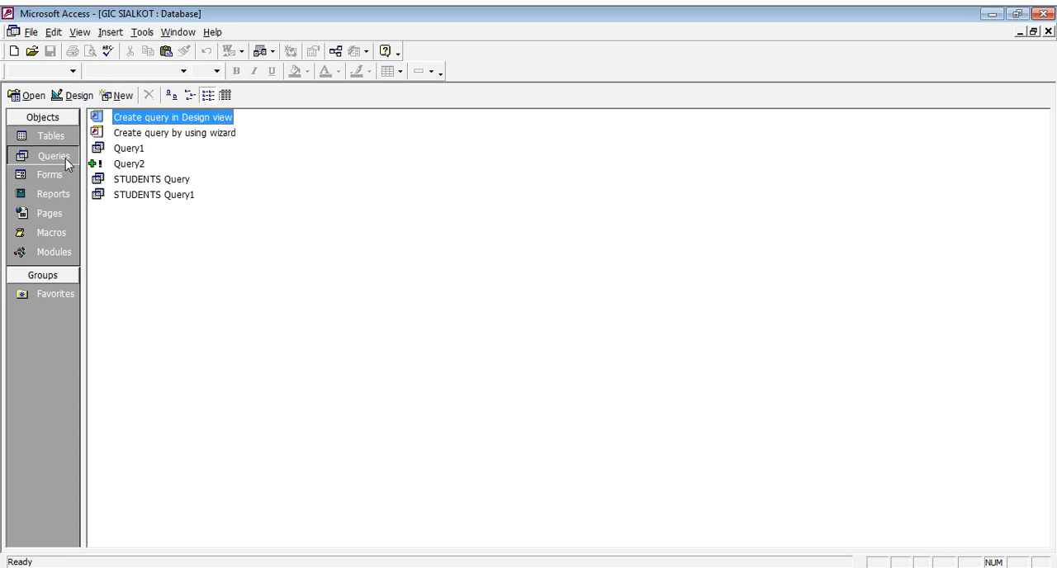
{"action": "left_click", "coordinate": [86, 99]}
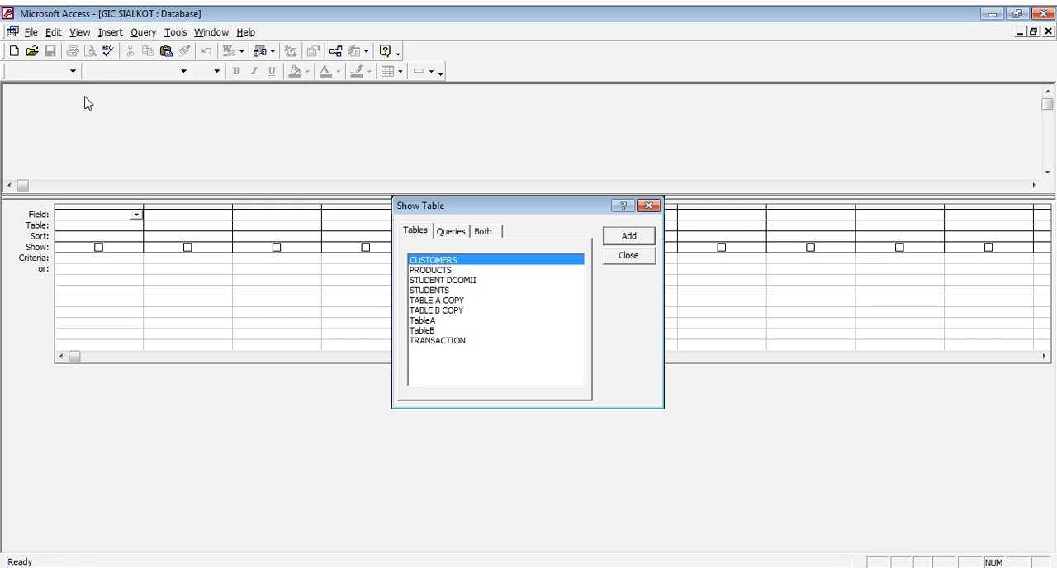
{"action": "left_click", "coordinate": [451, 272]}
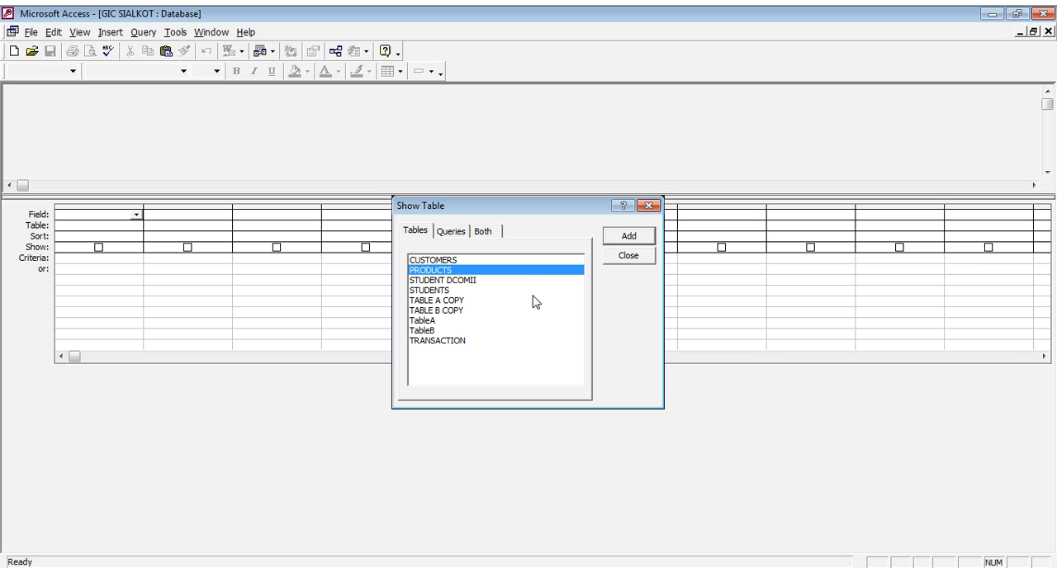
{"action": "left_click", "coordinate": [641, 239]}
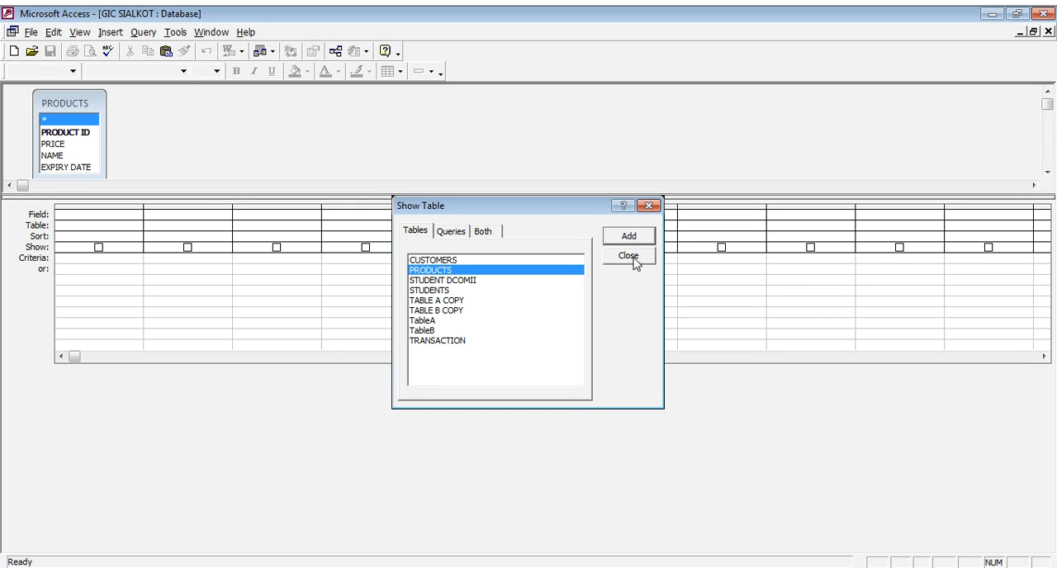
{"action": "left_click", "coordinate": [629, 256]}
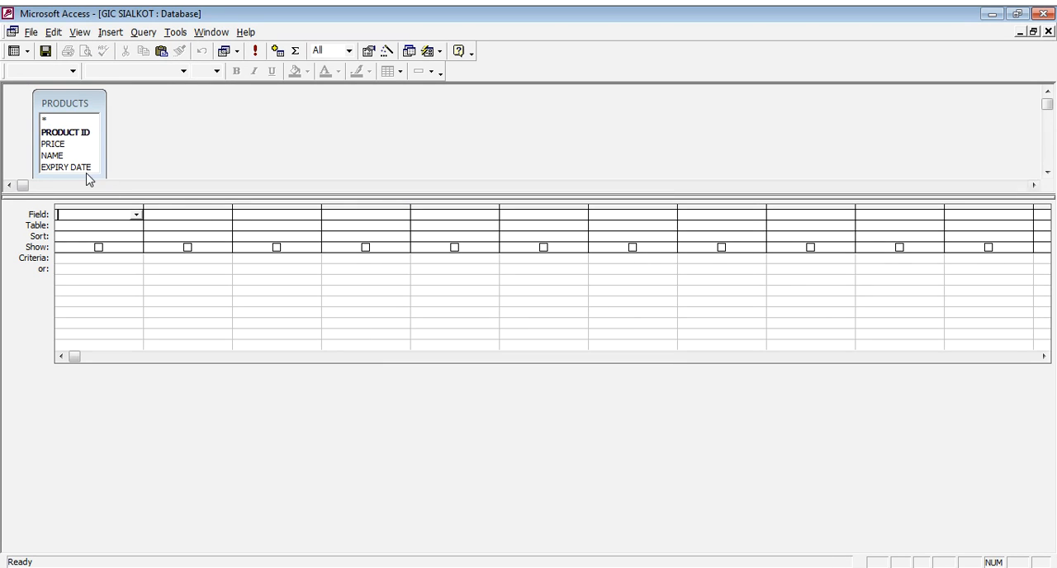
- Add the PRICE field to the query grid and change the query type to Update Query
{"action": "double_click", "coordinate": [54, 145]}
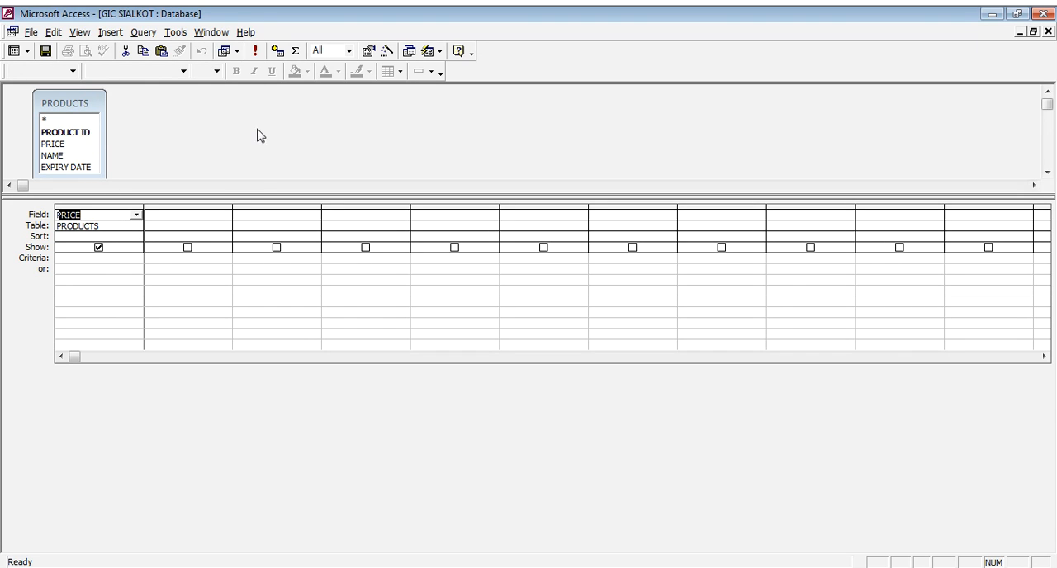
{"action": "left_click", "coordinate": [237, 51]}
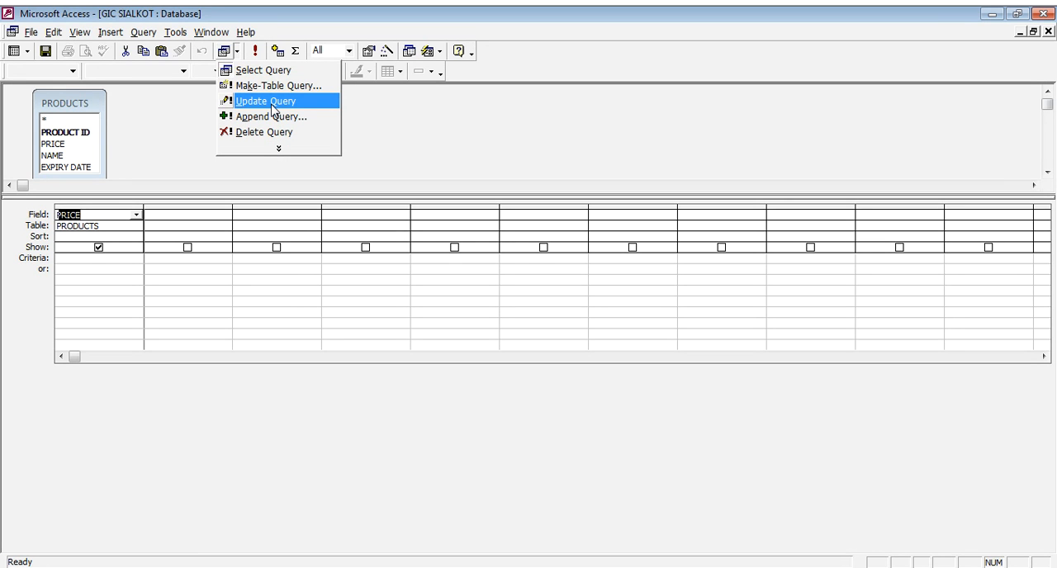
{"action": "left_click", "coordinate": [275, 110]}
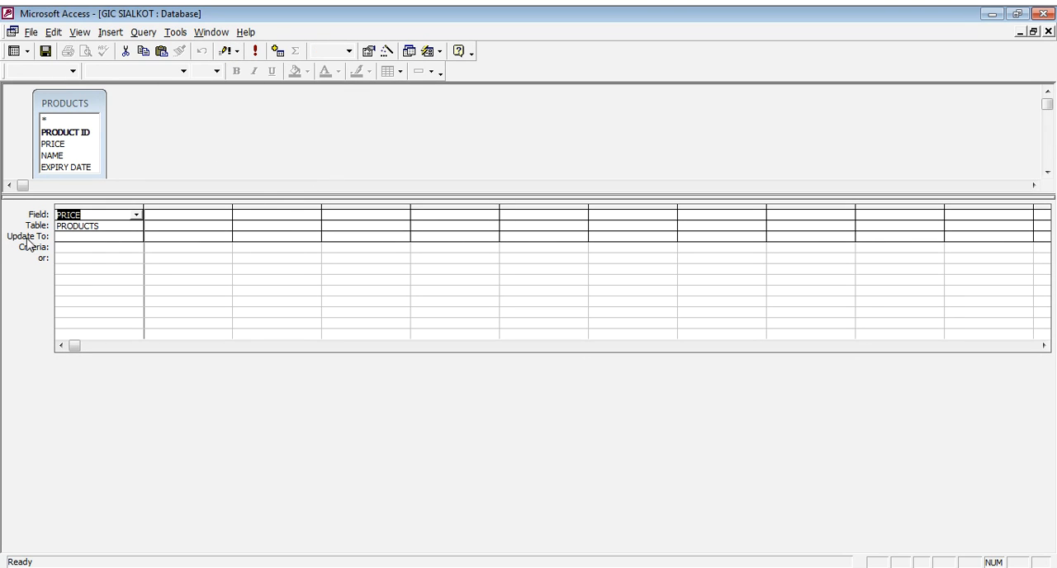
- Build the PRICE field's Update To expression = [PRODUCTS]![PRICE] * 0.05 + [PRODUCTS]![PRICE] with the Expression Builder
{"action": "left_click", "coordinate": [69, 236]}
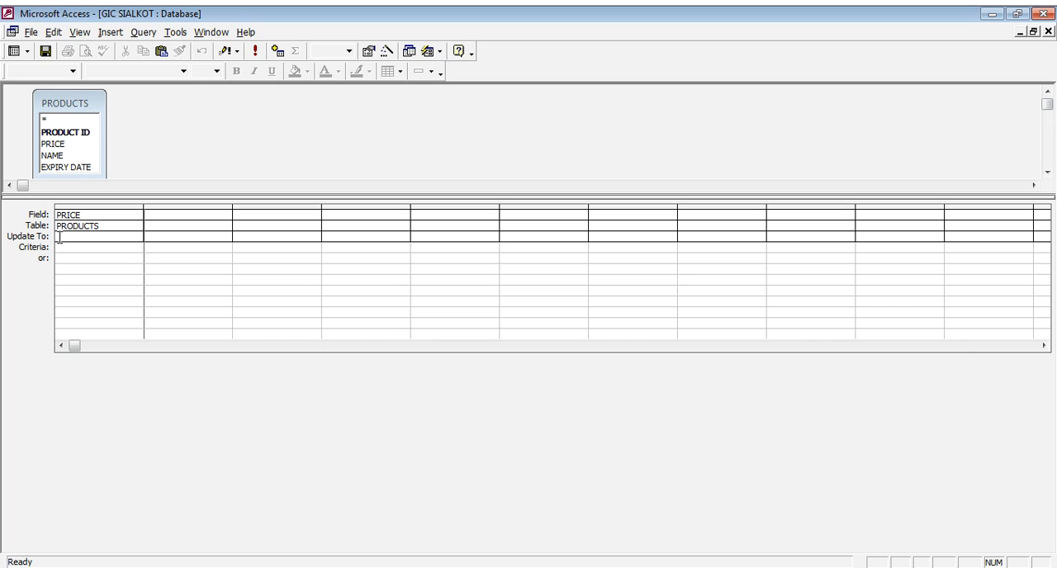
{"action": "right_click", "coordinate": [121, 236]}
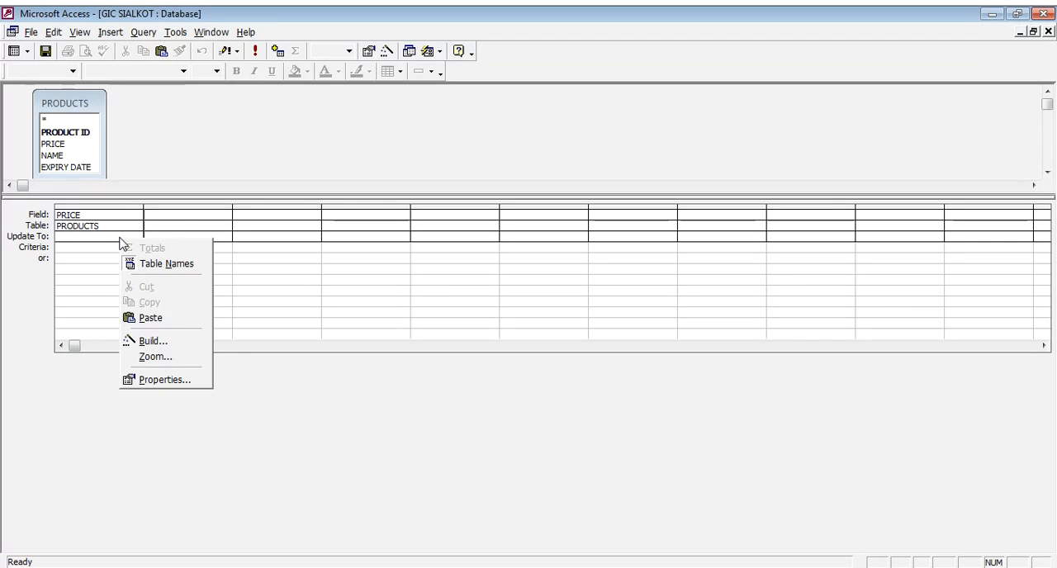
{"action": "left_click", "coordinate": [155, 341]}
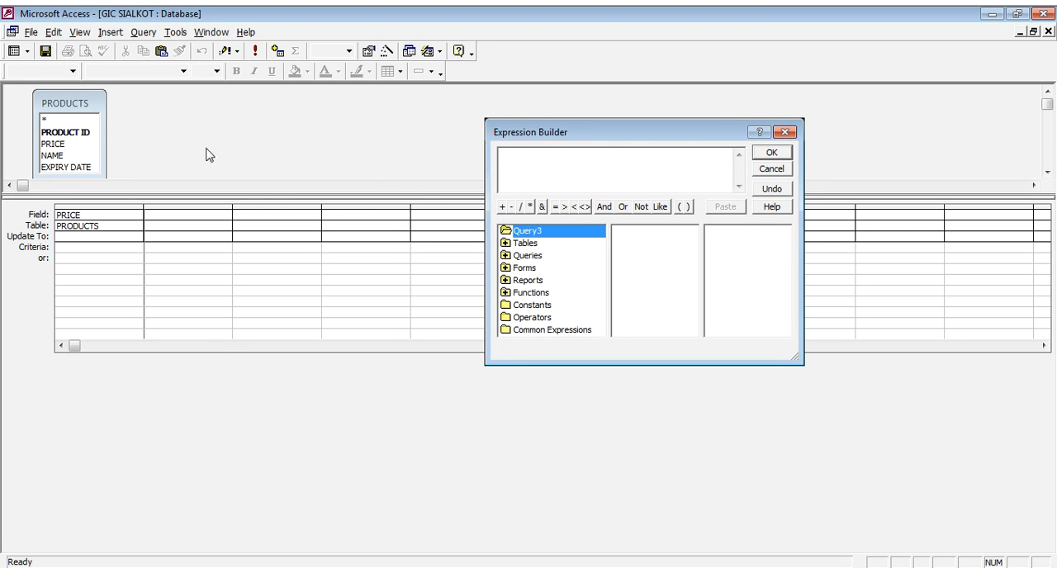
{"action": "left_click", "coordinate": [512, 244]}
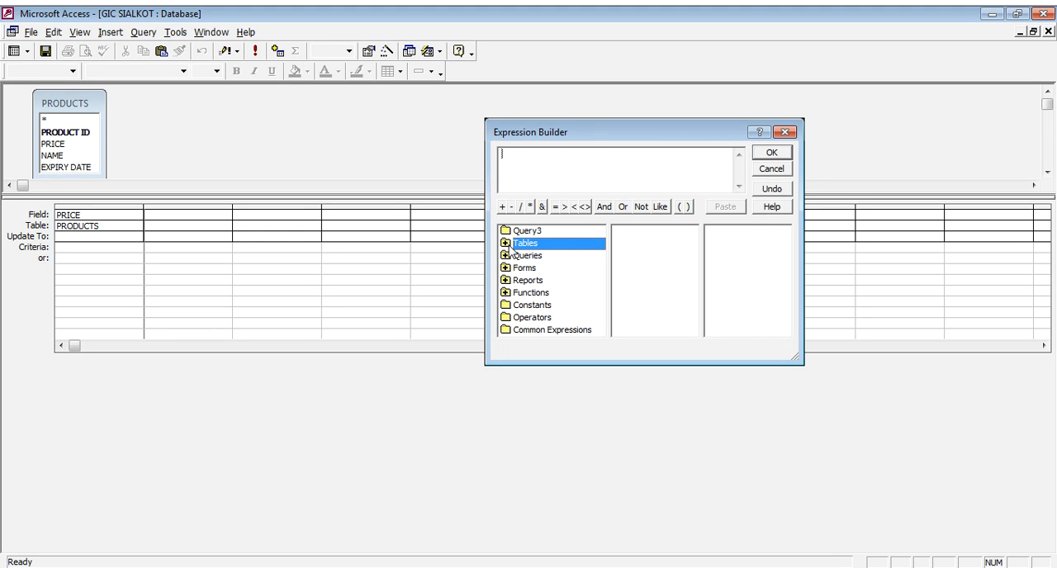
{"action": "double_click", "coordinate": [511, 245]}
{"action": "left_click", "coordinate": [560, 270]}
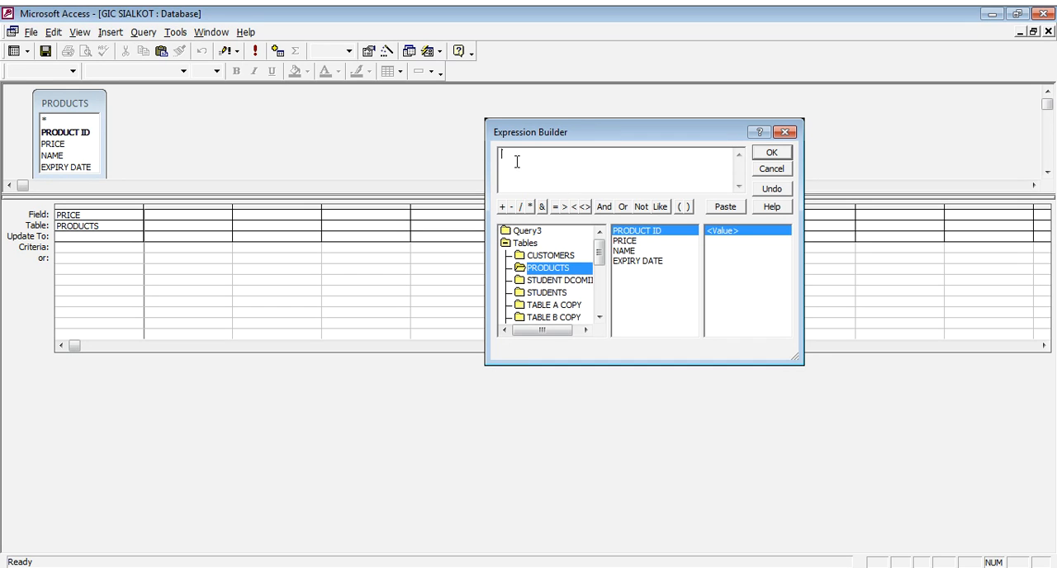
{"action": "left_click", "coordinate": [555, 206]}
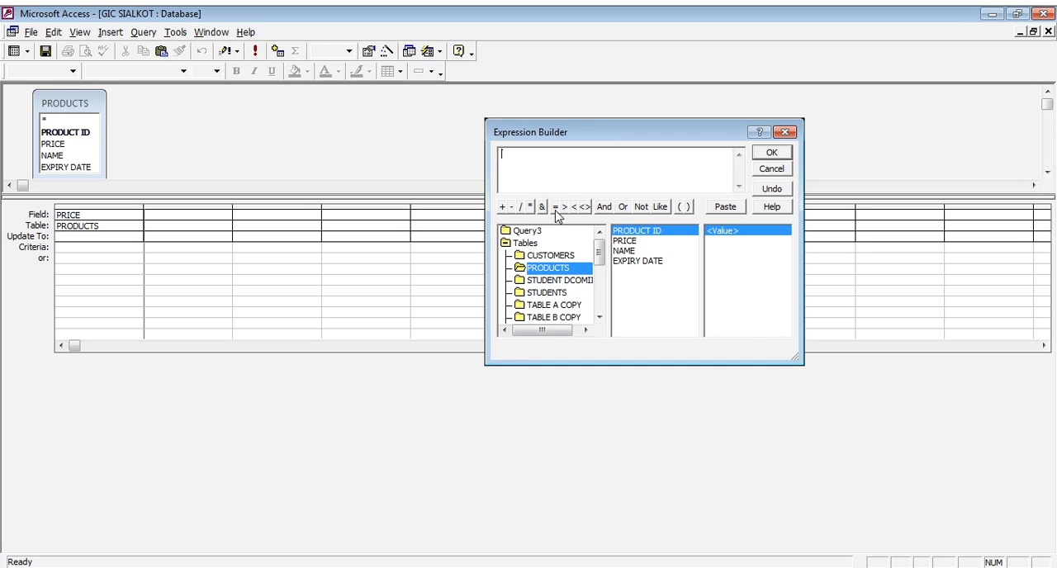
{"action": "double_click", "coordinate": [625, 241]}
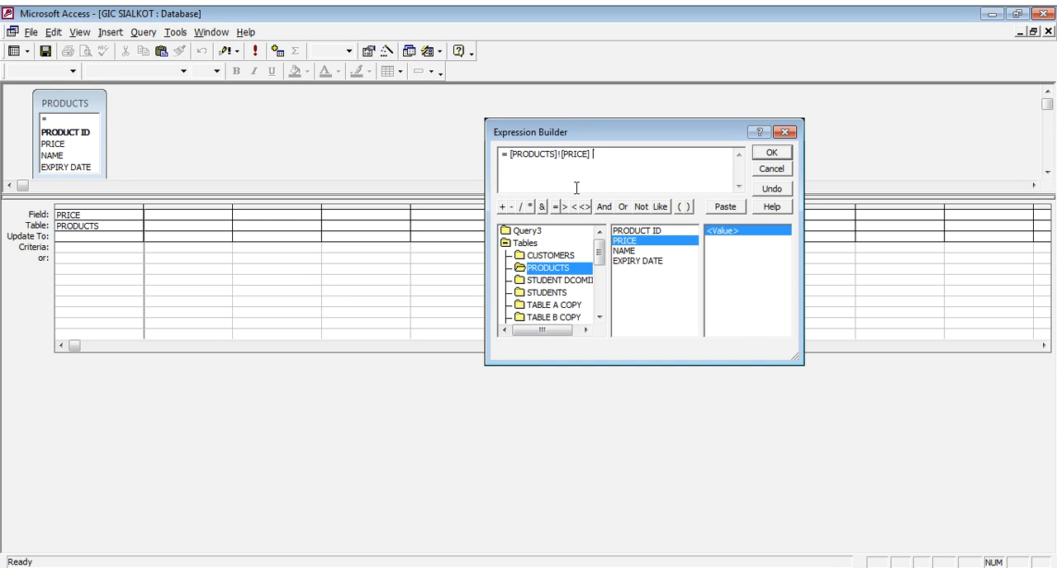
{"action": "left_click", "coordinate": [530, 208]}
{"action": "double_click", "coordinate": [630, 242]}
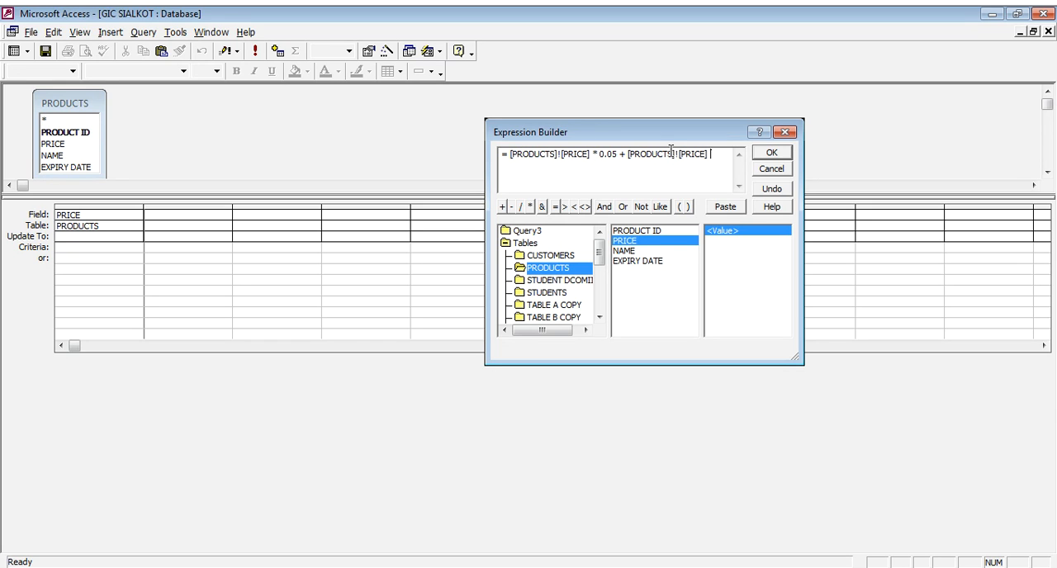
{"action": "left_click", "coordinate": [757, 154]}
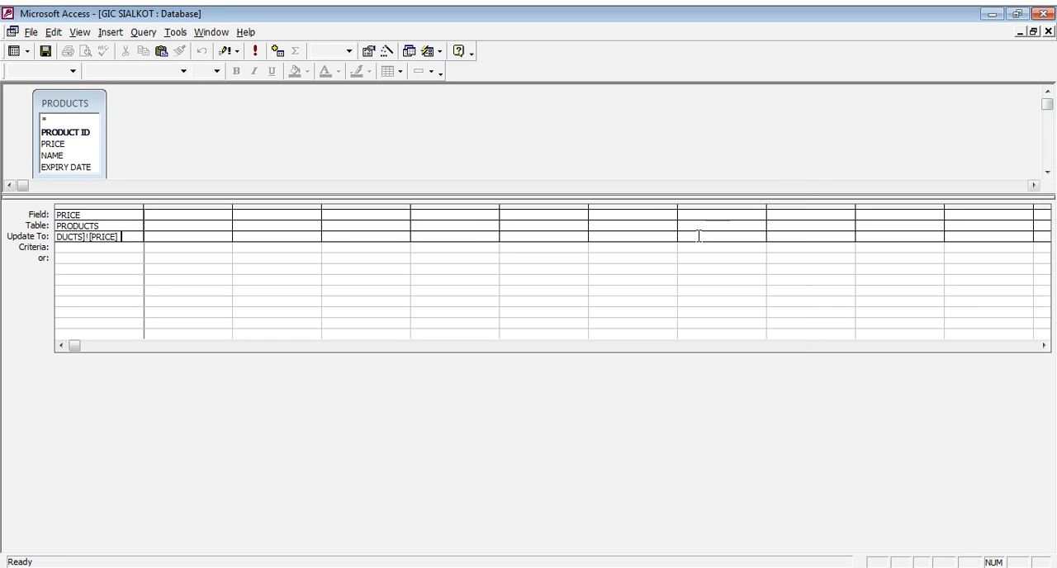
- Widen the PRICE column to fit its expression, and run the update query, accepting the record update
{"action": "type", "text": "*"}
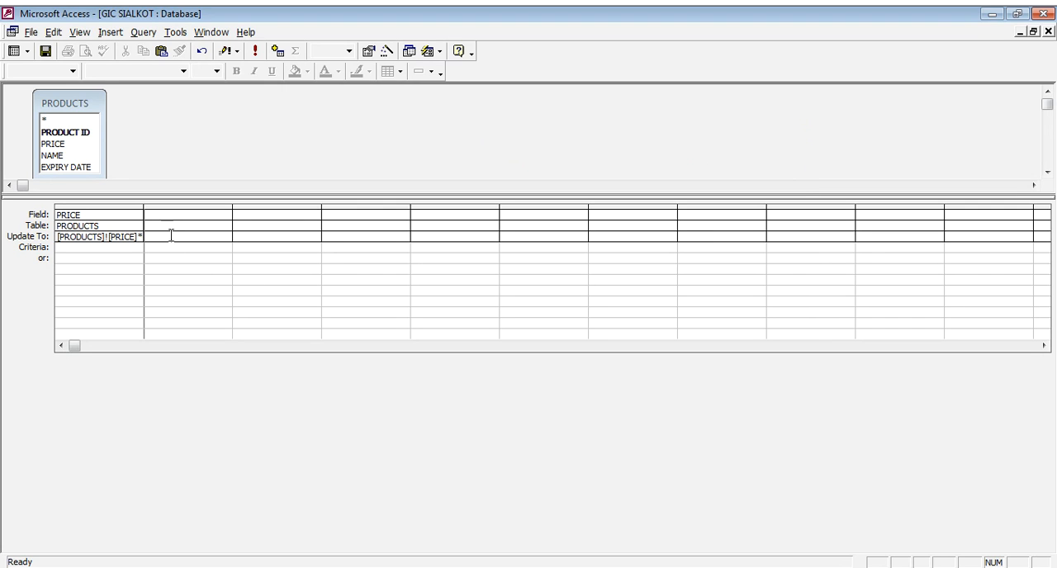
{"action": "double_click", "coordinate": [144, 208]}
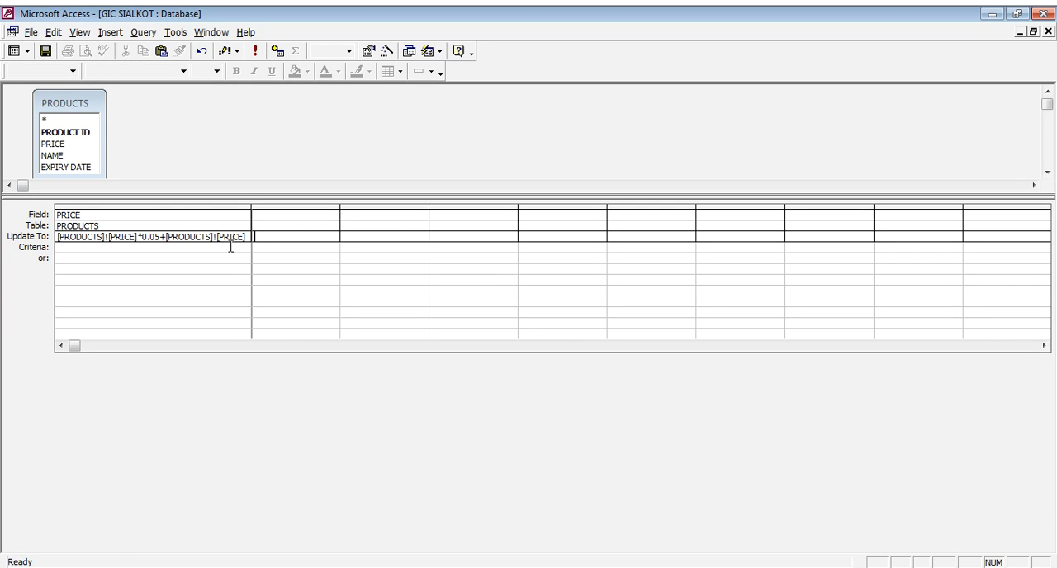
{"action": "left_click", "coordinate": [273, 235]}
{"action": "left_click", "coordinate": [256, 56]}
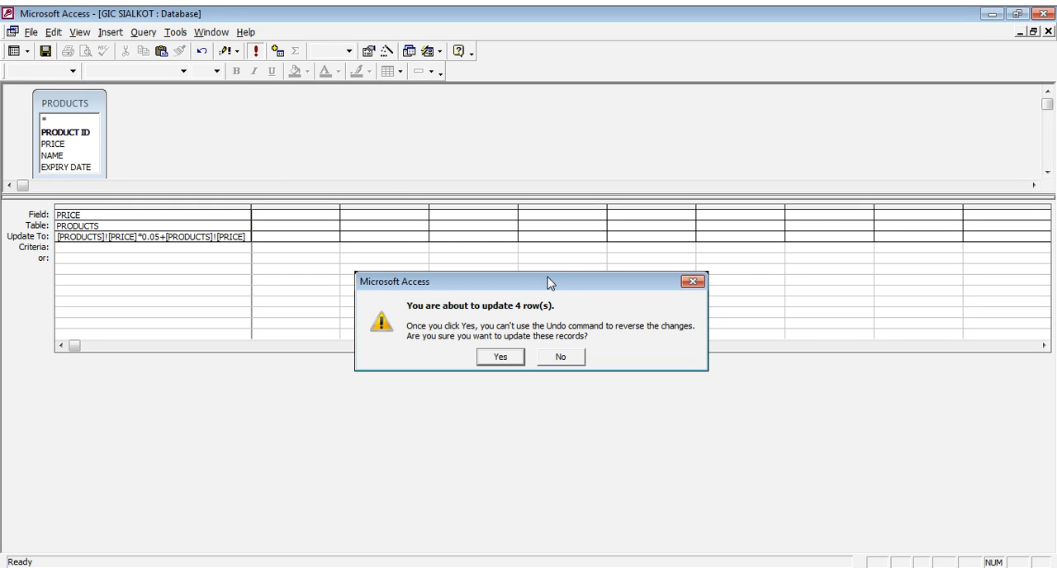
{"action": "left_click_drag", "start_coordinate": [547, 279], "coordinate": [662, 123]}
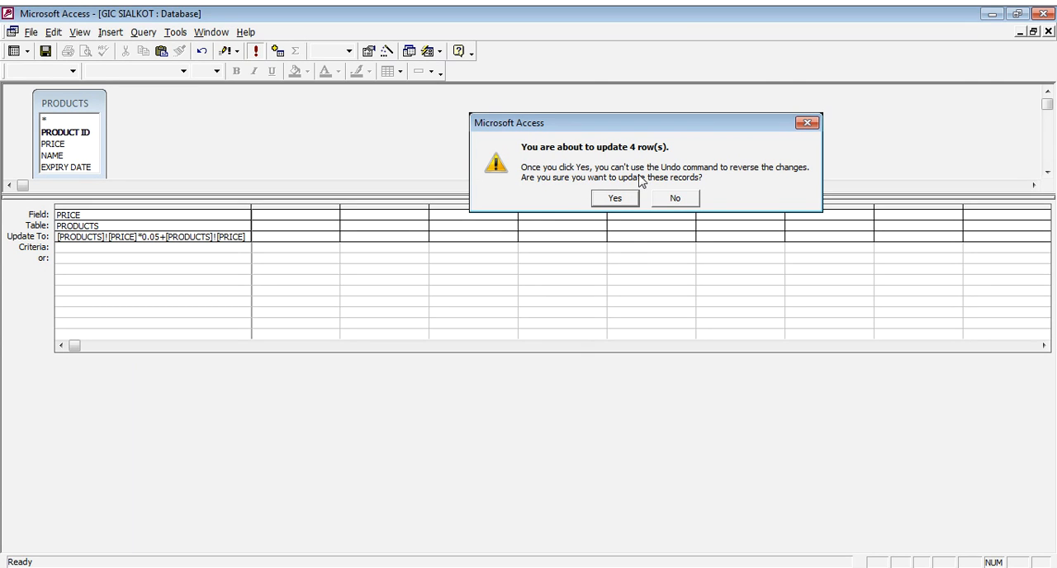
{"action": "left_click", "coordinate": [615, 199]}
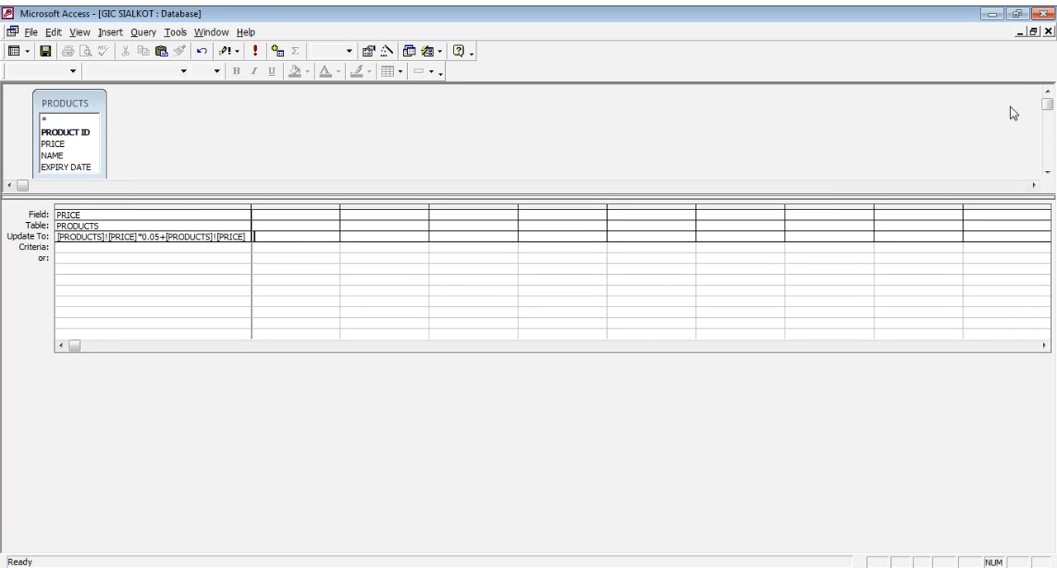
- Minimize the query, open the PRODUCTS table to check the prices of the records, and close it
{"action": "left_click", "coordinate": [1020, 32]}
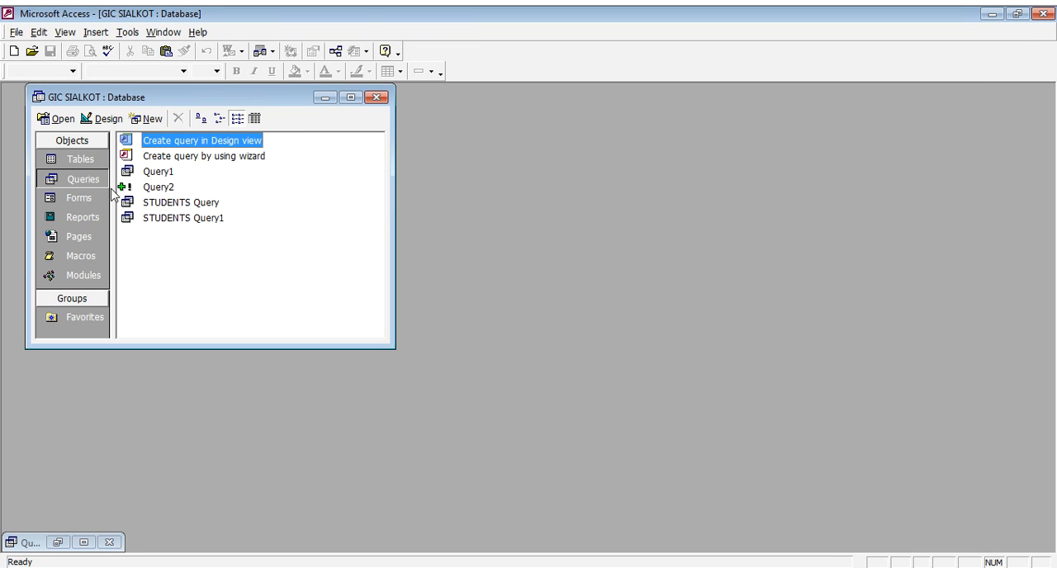
{"action": "left_click", "coordinate": [80, 159]}
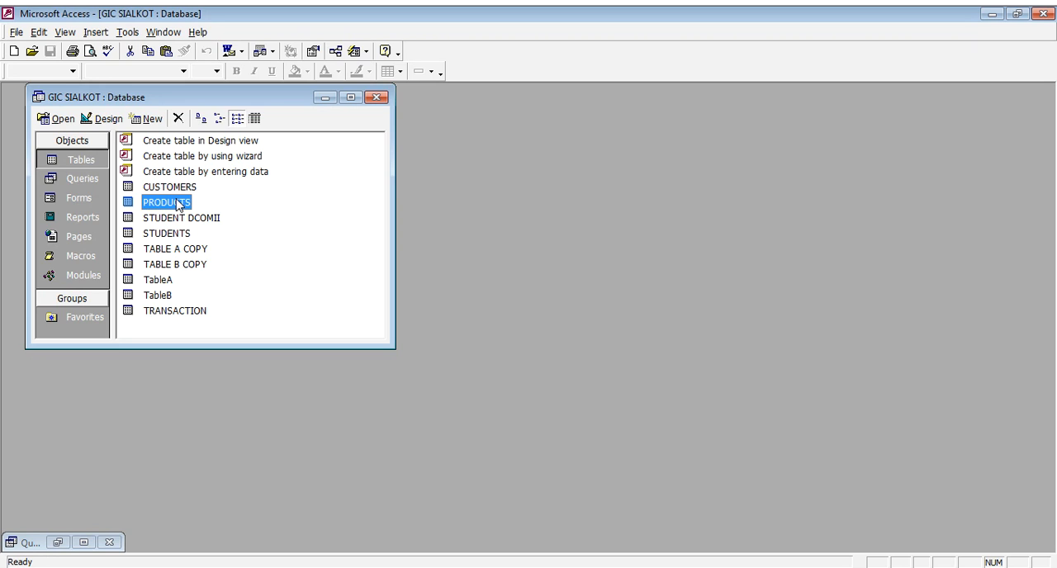
{"action": "double_click", "coordinate": [178, 205]}
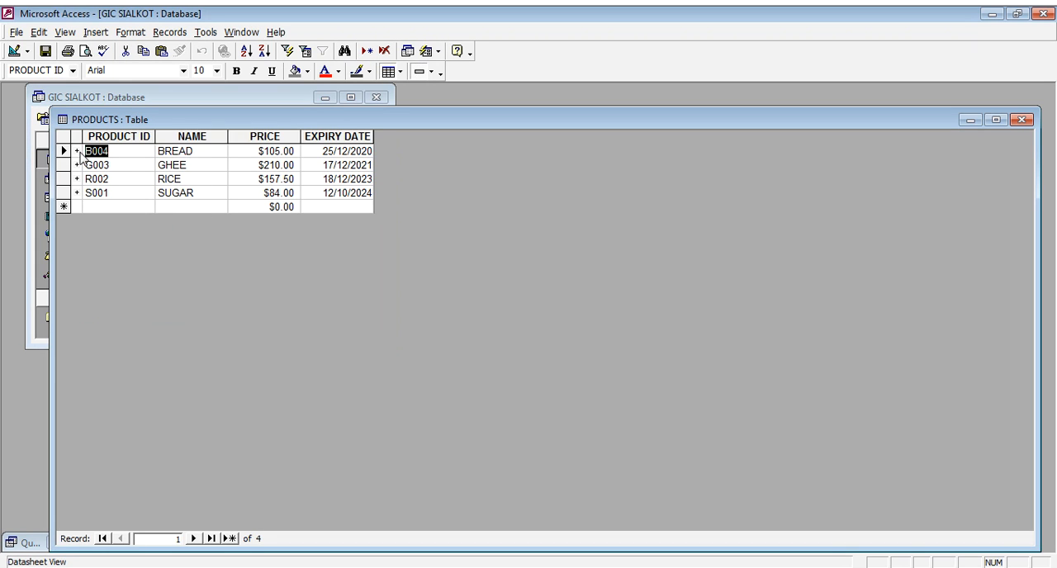
{"action": "left_click", "coordinate": [207, 151]}
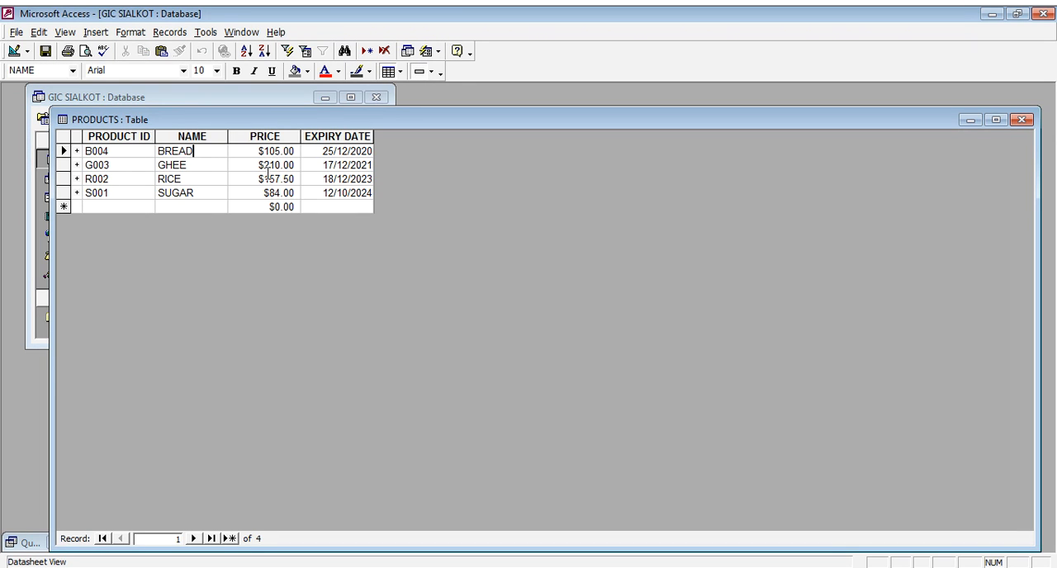
{"action": "left_click", "coordinate": [205, 170]}
{"action": "left_click", "coordinate": [1023, 122]}
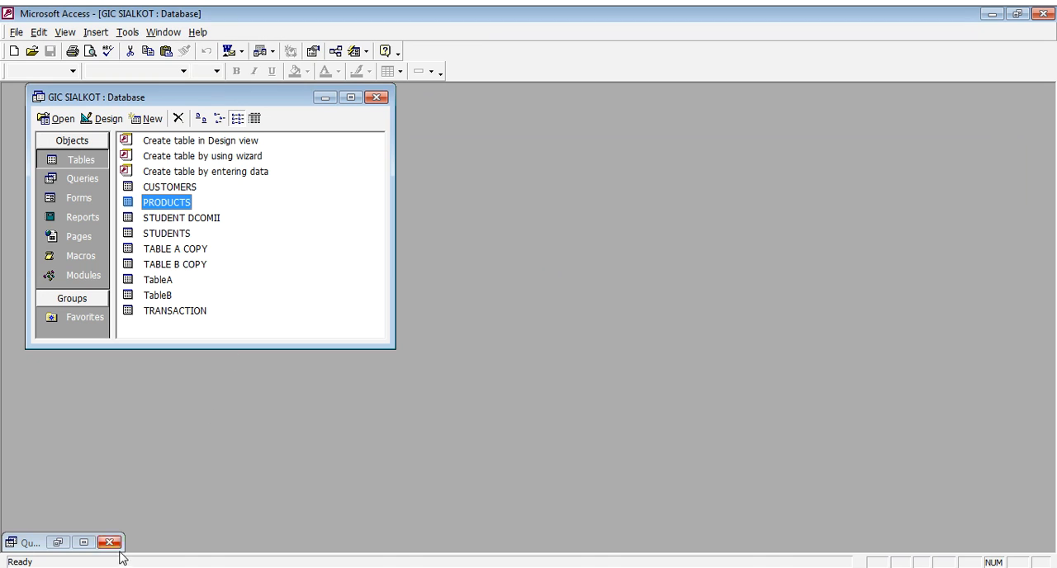
- Restore the update query and add PRODUCT ID as its second field
{"action": "left_click", "coordinate": [58, 542]}
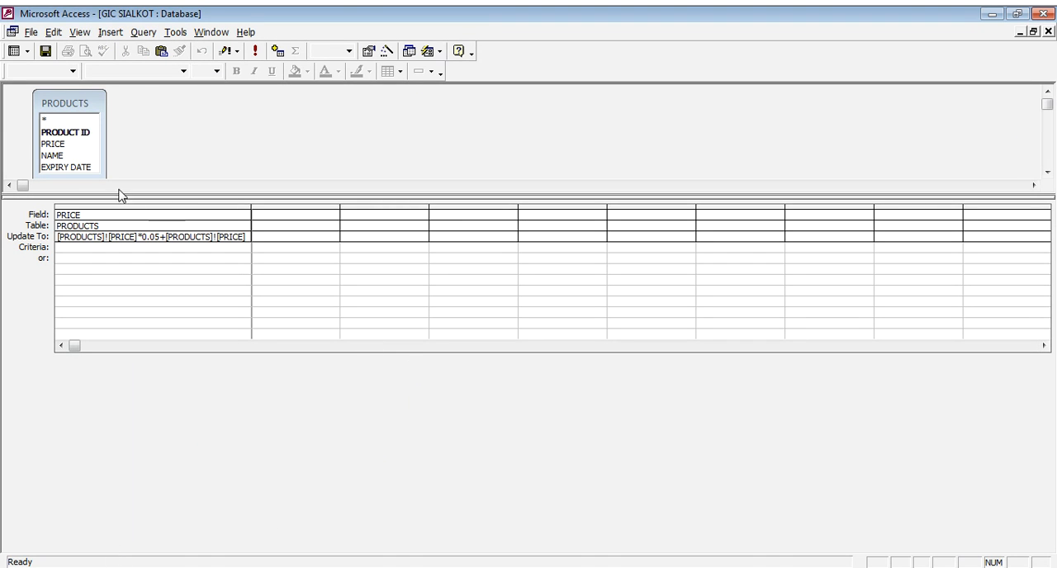
{"action": "left_click_drag", "start_coordinate": [76, 137], "coordinate": [295, 215]}
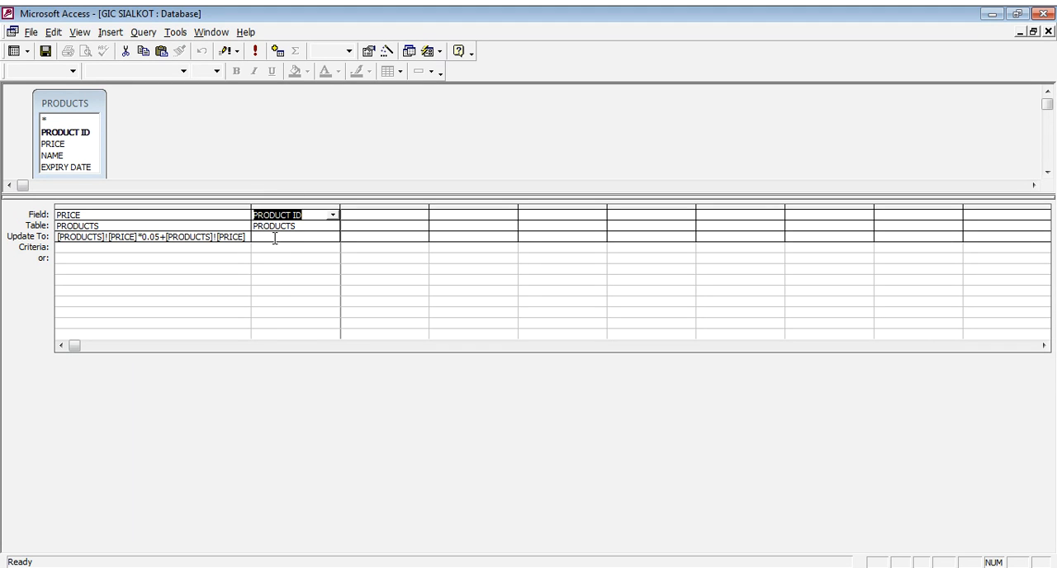
- Replace the PRODUCT ID field in the update query's second column with the NAME field
{"action": "left_click", "coordinate": [275, 237]}
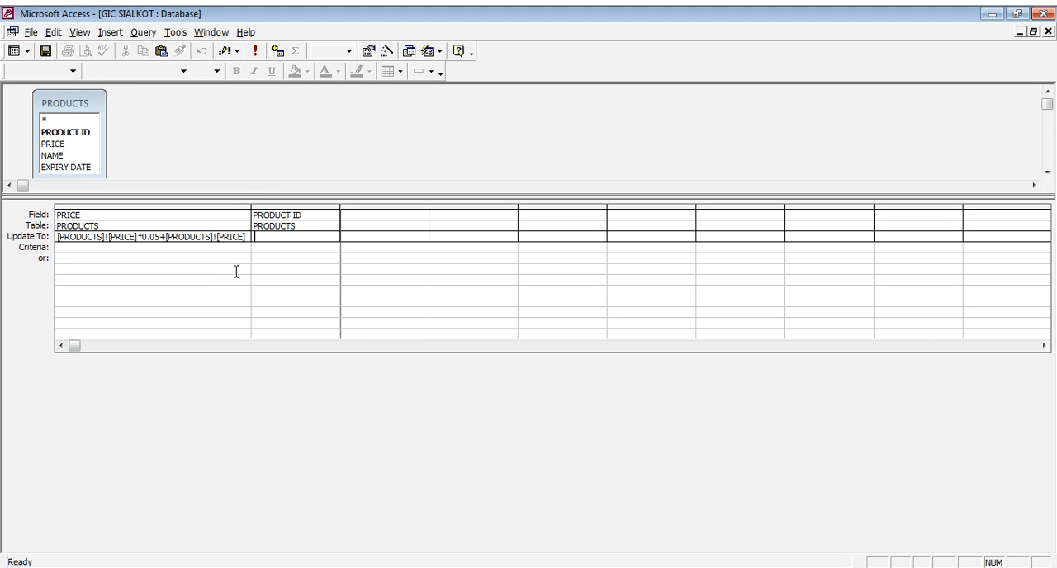
{"action": "left_click", "coordinate": [282, 206]}
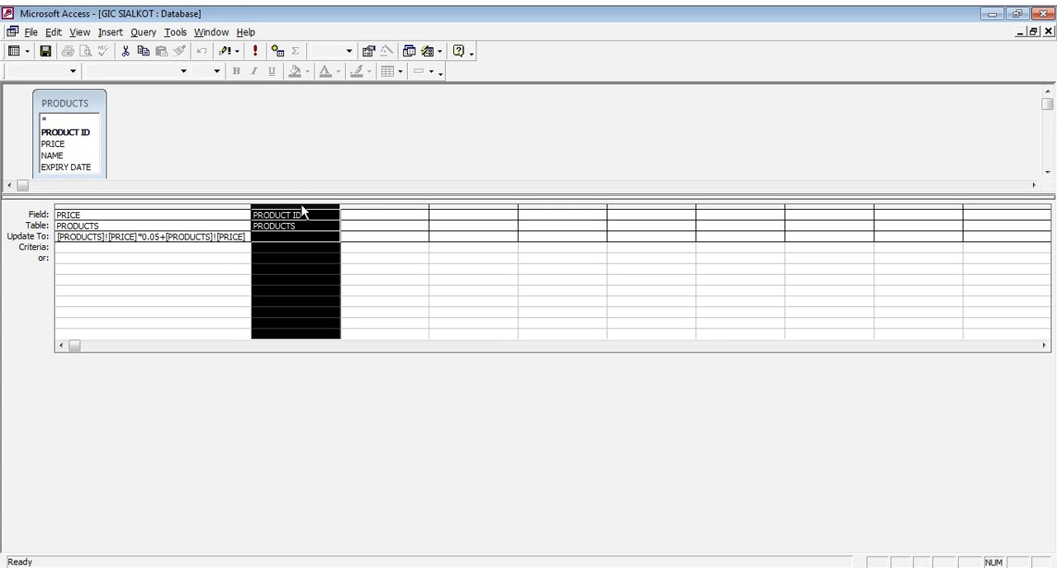
{"action": "key", "text": "Delete"}
{"action": "double_click", "coordinate": [63, 159]}
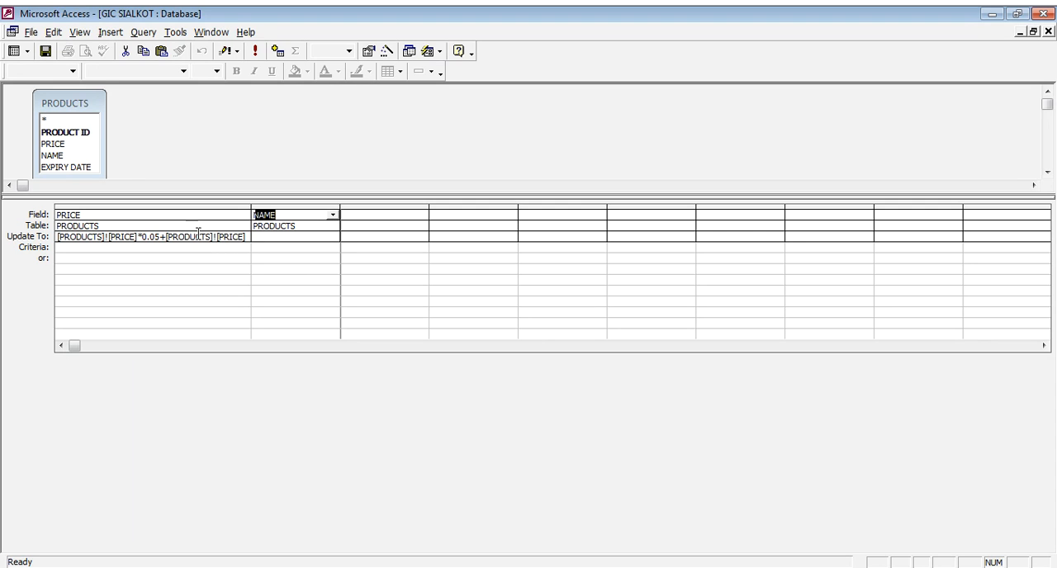
- Set the NAME field's criteria to sugar and run the update query, accepting the record update
{"action": "left_click", "coordinate": [305, 236]}
{"action": "left_click", "coordinate": [290, 246]}
{"action": "type", "text": "sugar"}
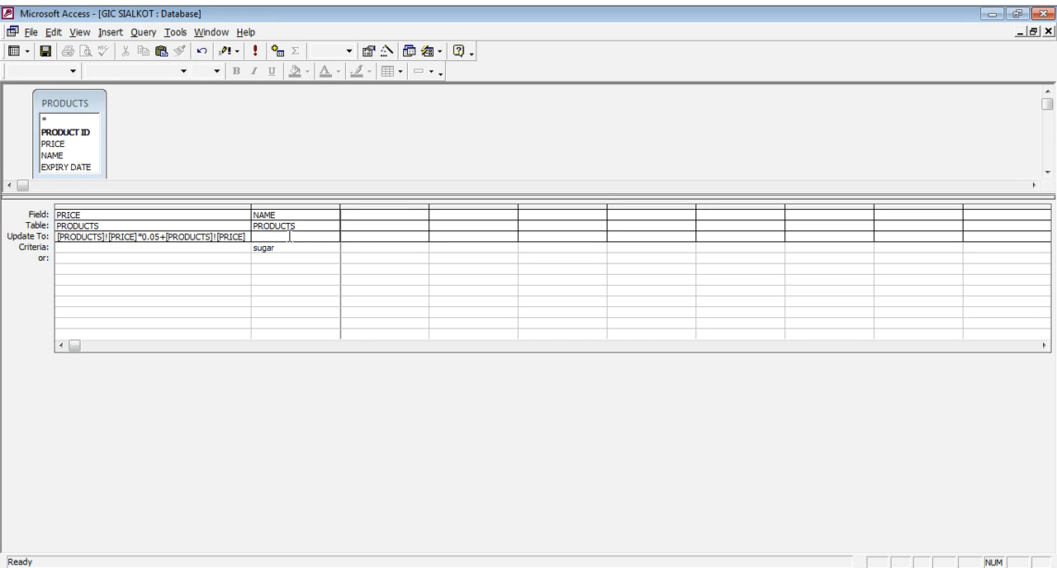
{"action": "key", "text": "Tab"}
{"action": "left_click", "coordinate": [290, 246]}
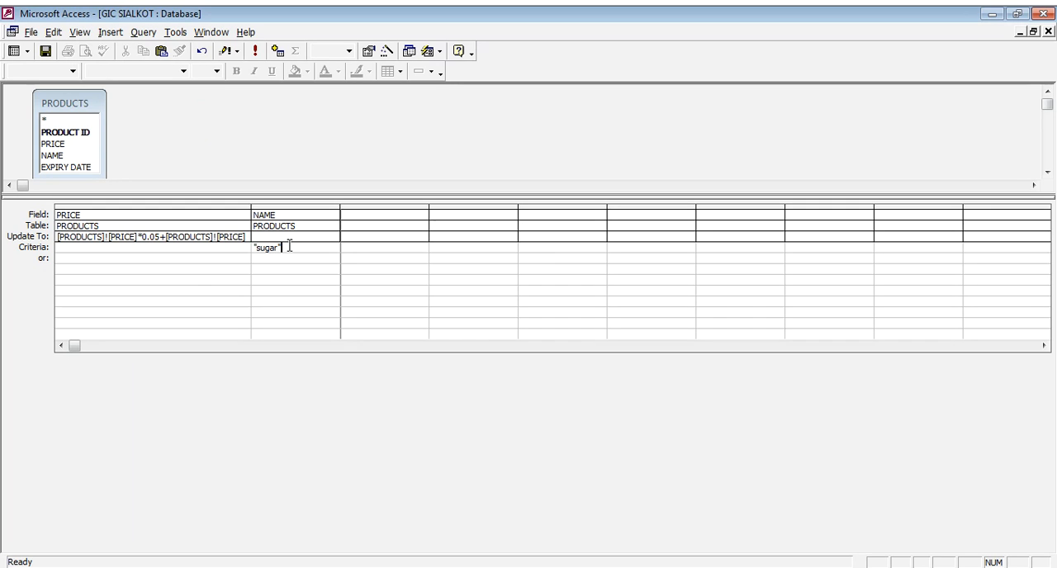
{"action": "left_click", "coordinate": [256, 54]}
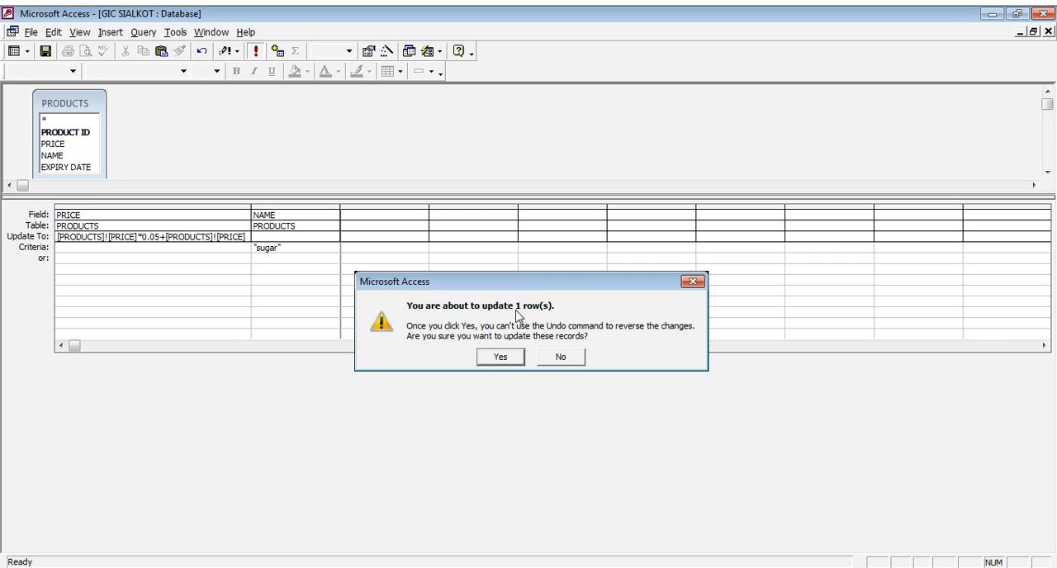
{"action": "left_click", "coordinate": [502, 357]}
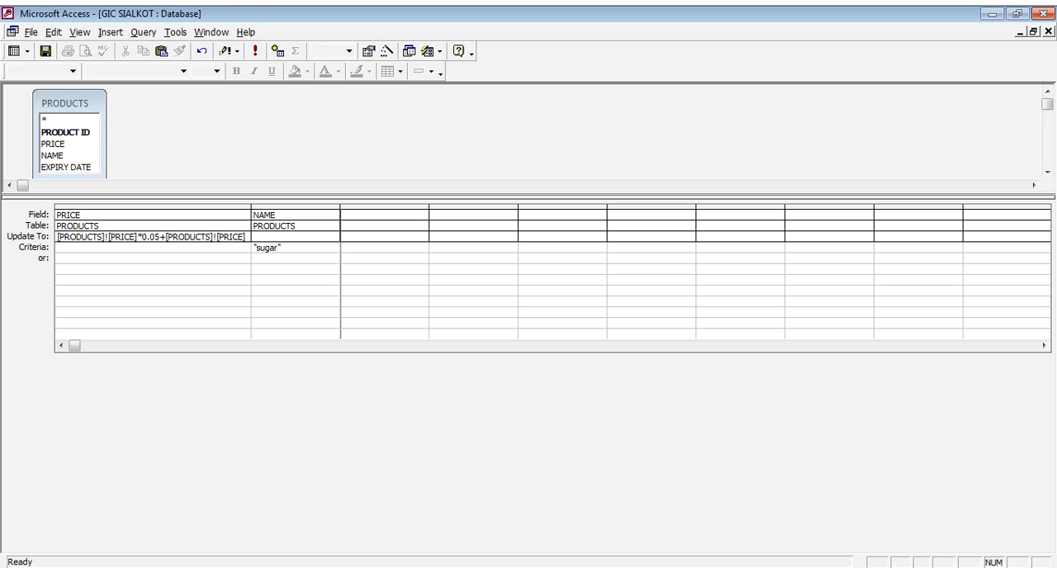
- Open the PRODUCTS table, compare the SUGAR record's price with the other three records, and close the table
{"action": "left_click", "coordinate": [567, 515]}
{"action": "double_click", "coordinate": [148, 182]}
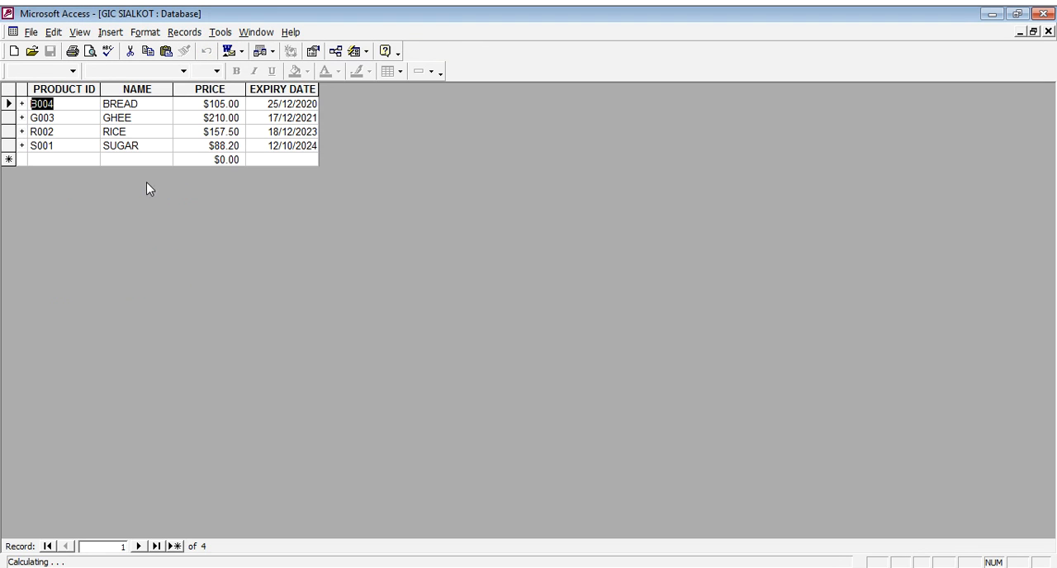
{"action": "left_click", "coordinate": [239, 145]}
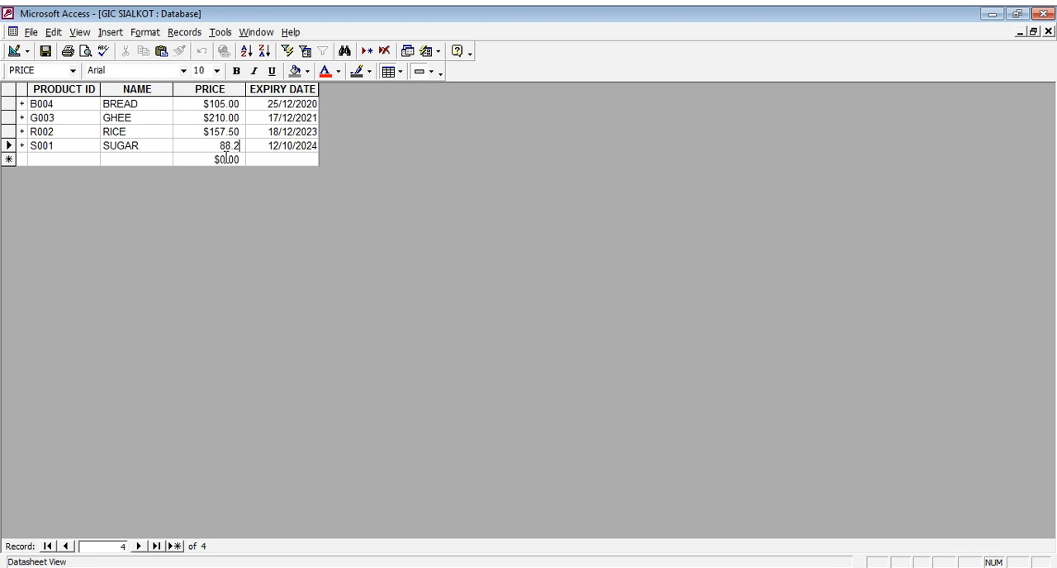
{"action": "left_click", "coordinate": [168, 149]}
{"action": "left_click_drag", "start_coordinate": [7, 104], "coordinate": [9, 131]}
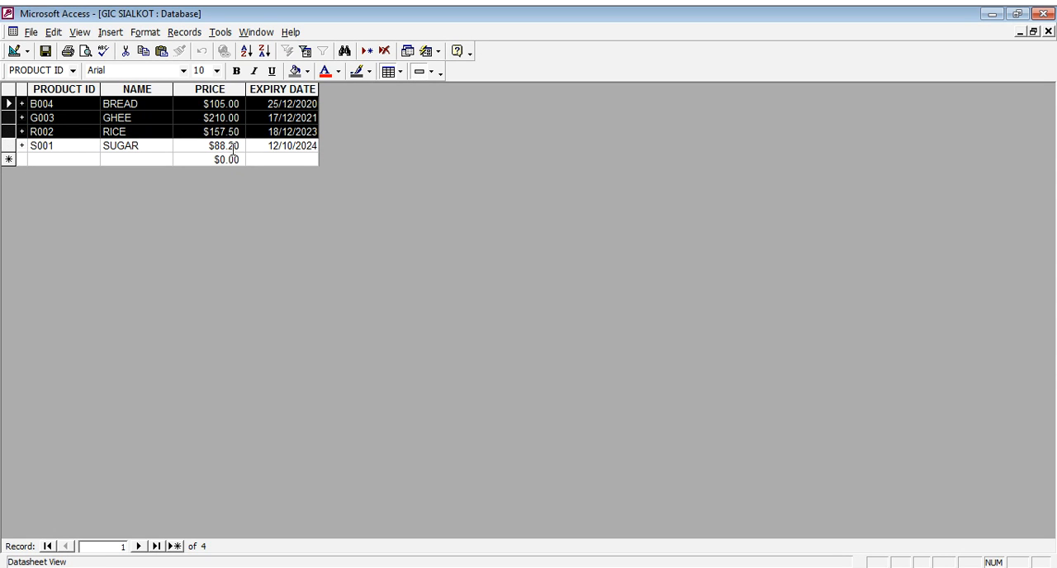
{"action": "left_click_drag", "start_coordinate": [208, 146], "coordinate": [241, 147]}
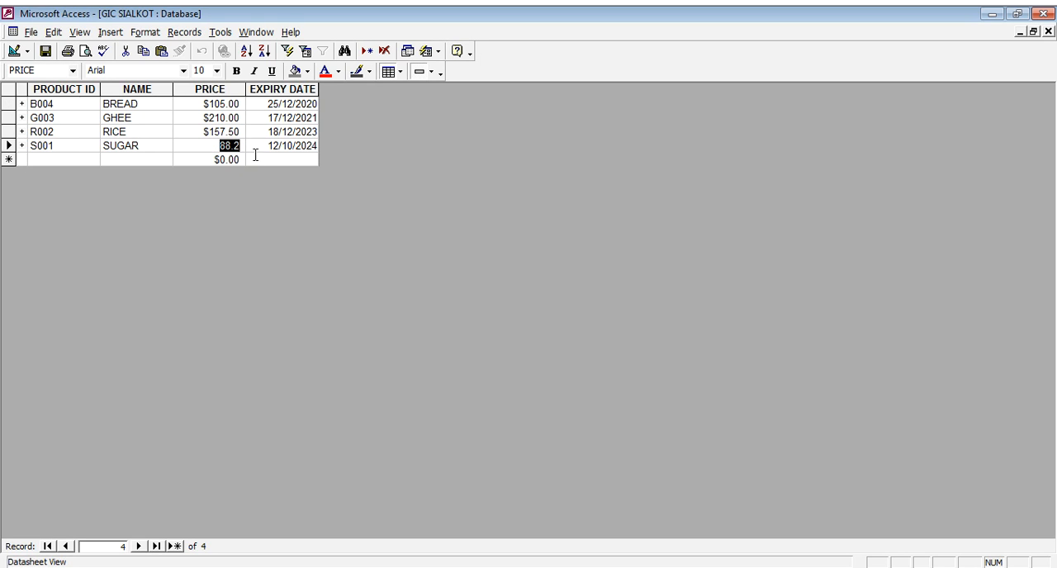
{"action": "left_click", "coordinate": [269, 146]}
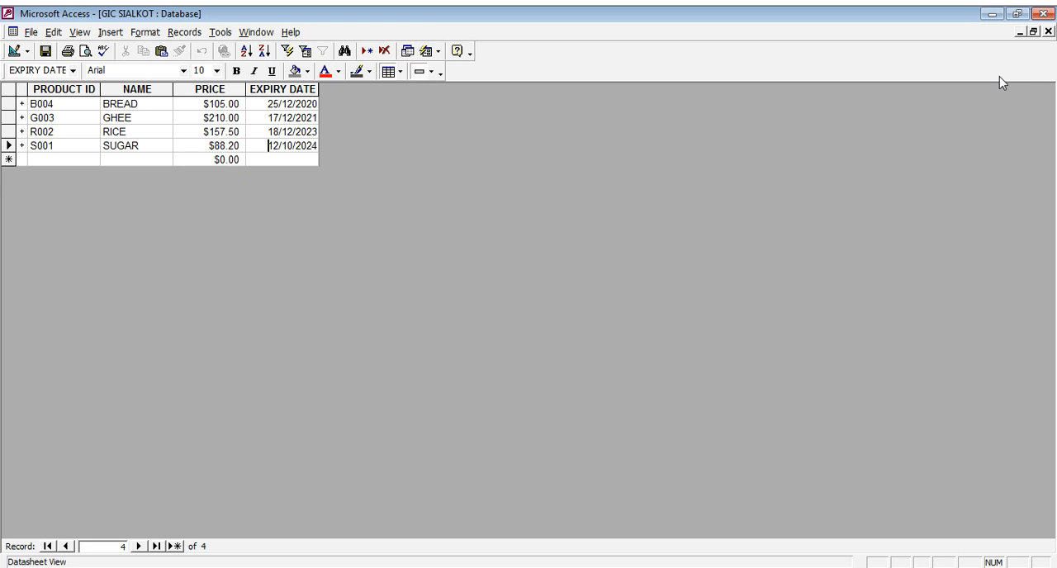
{"action": "left_click", "coordinate": [1048, 32]}
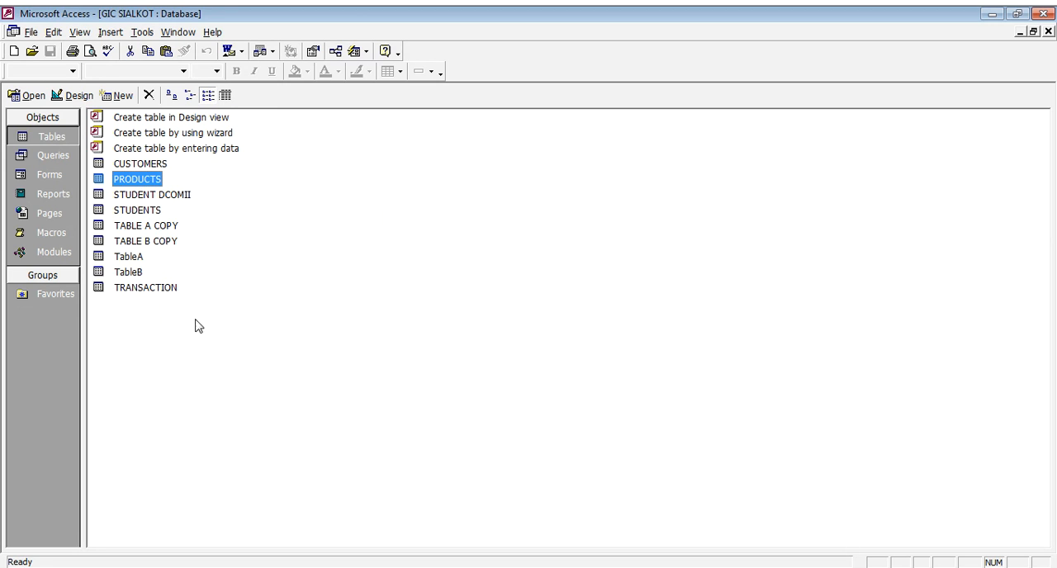
- Open the STUDENTS table to review its records, and close it
{"action": "left_click", "coordinate": [145, 213]}
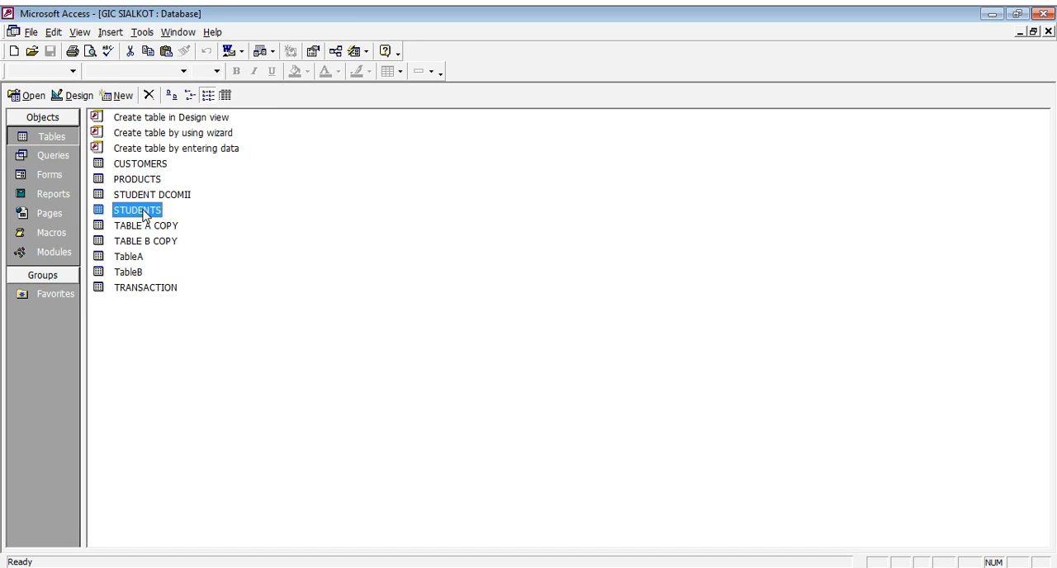
{"action": "double_click", "coordinate": [147, 211]}
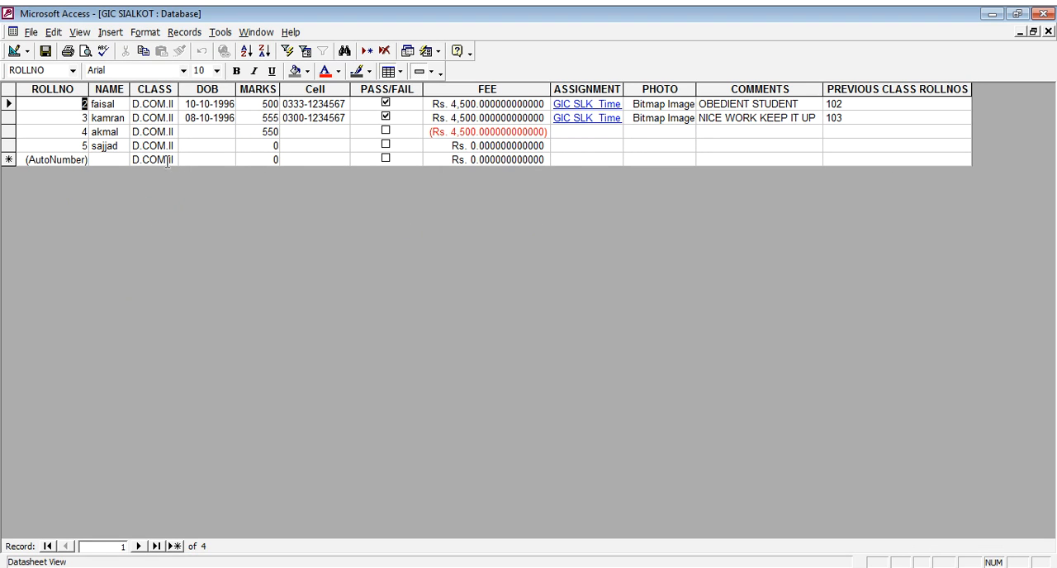
{"action": "left_click", "coordinate": [1047, 31]}
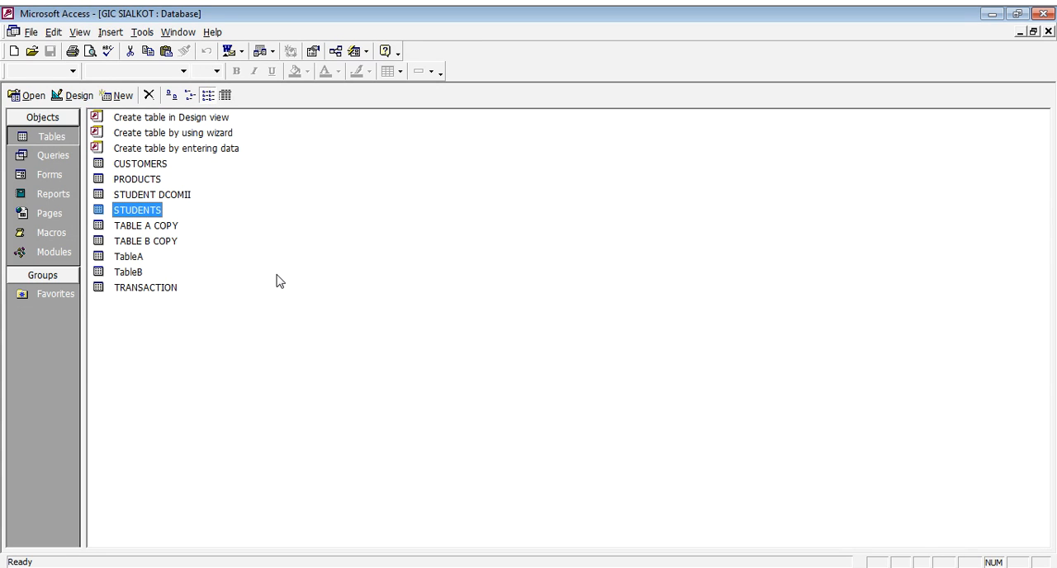
{"action": "right_click", "coordinate": [144, 212]}
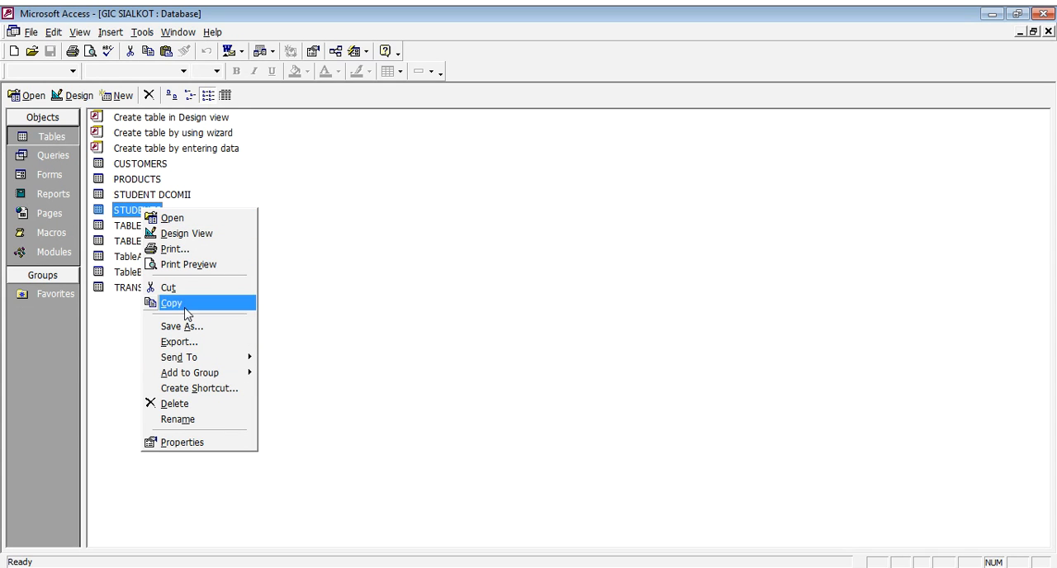
{"action": "left_click", "coordinate": [300, 221]}
{"action": "left_click", "coordinate": [161, 216]}
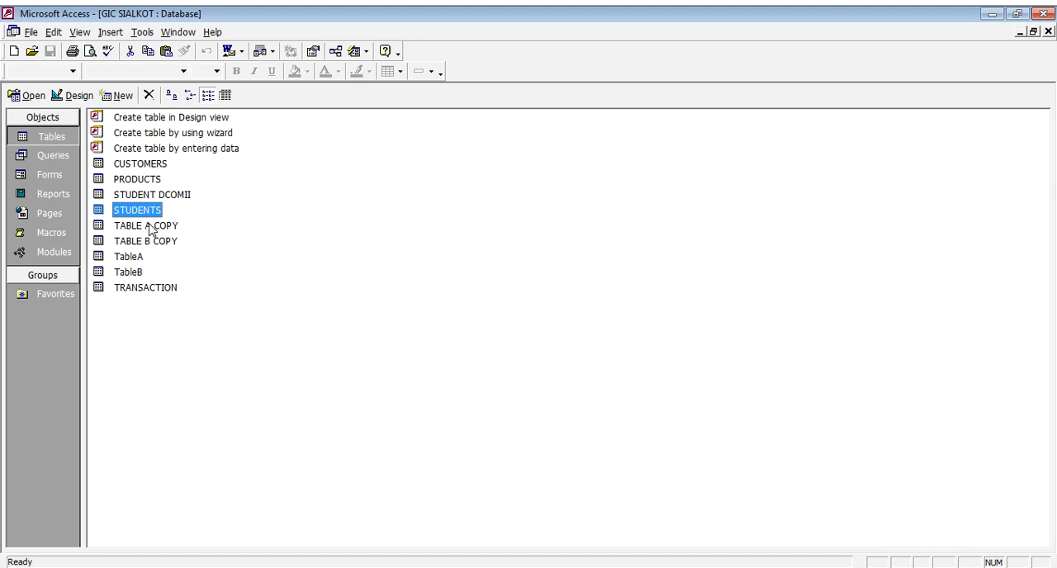
- Copy the STUDENTS table and paste its structure only as a new table named students copy
{"action": "right_click", "coordinate": [146, 213]}
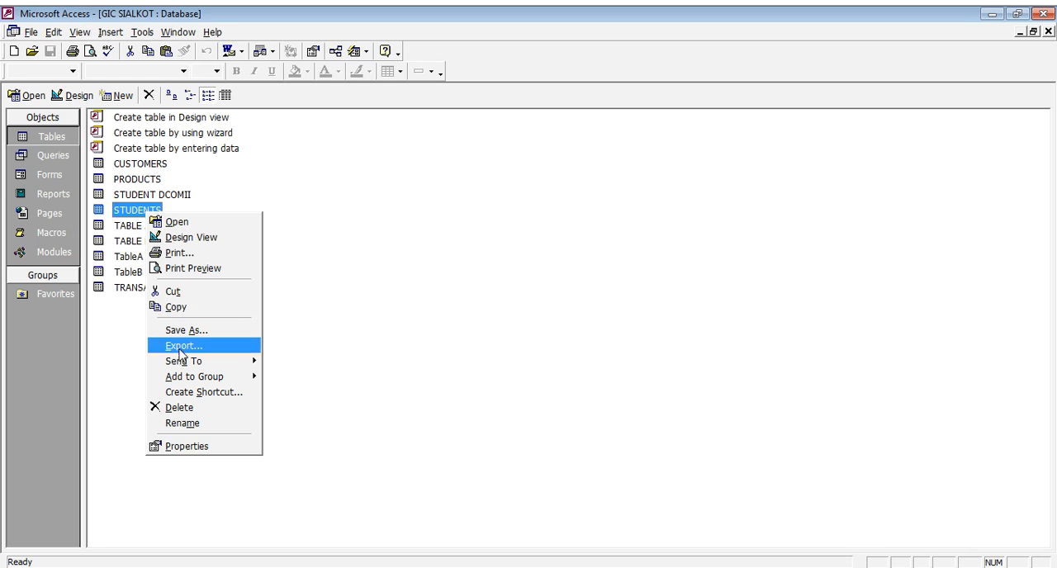
{"action": "left_click", "coordinate": [191, 309]}
{"action": "right_click", "coordinate": [350, 256]}
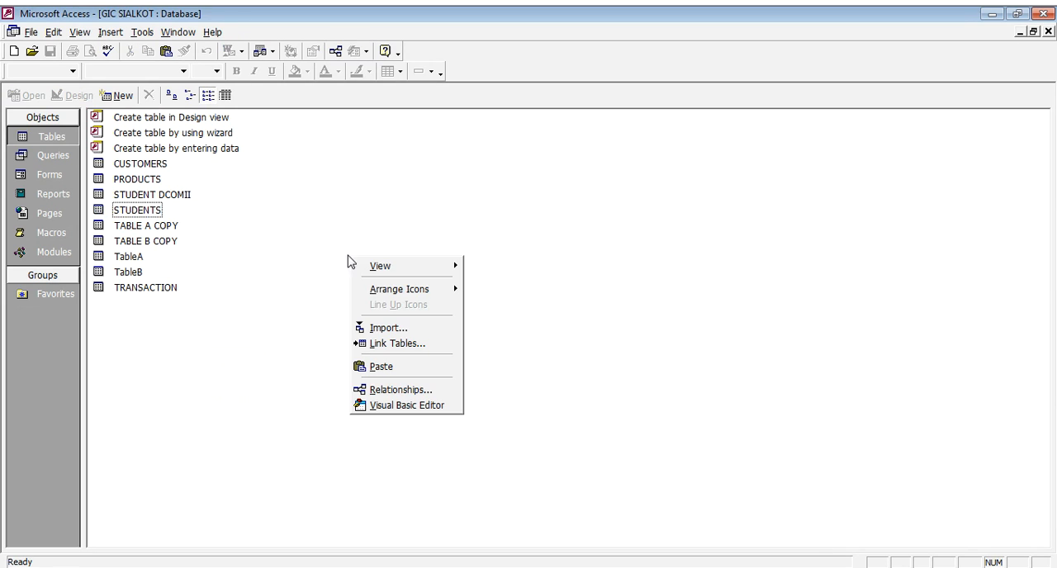
{"action": "left_click", "coordinate": [394, 368]}
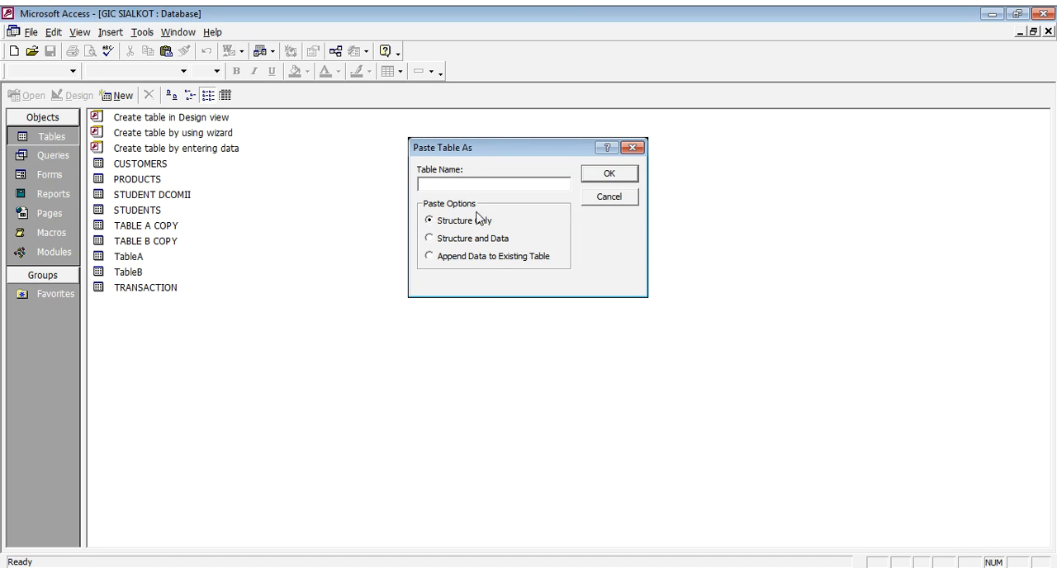
{"action": "type", "text": "students copy"}
{"action": "left_click", "coordinate": [627, 175]}
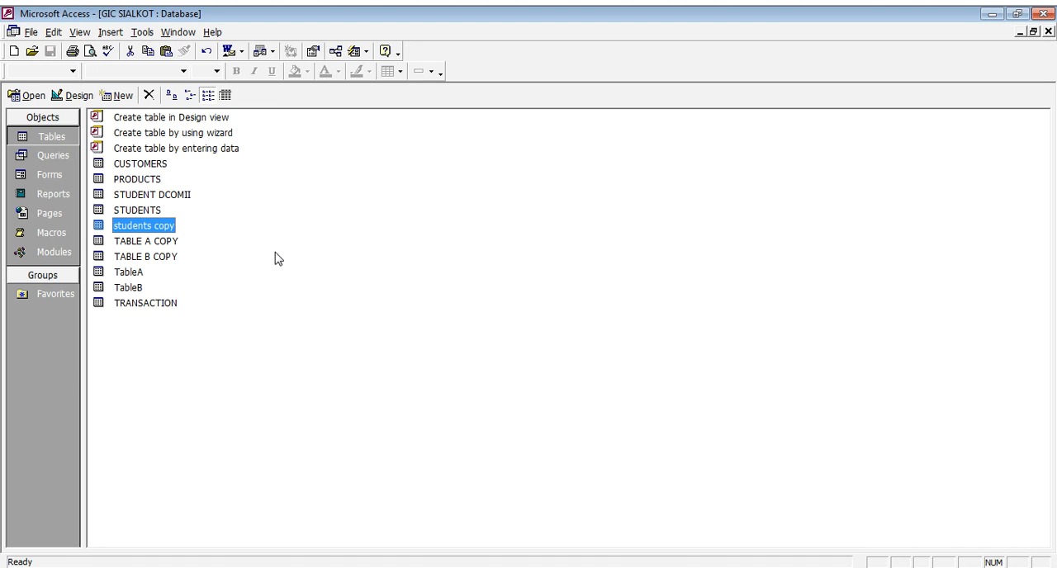
- Open the students copy table, examine its fields in Datasheet and Design view, and close it
{"action": "double_click", "coordinate": [157, 232]}
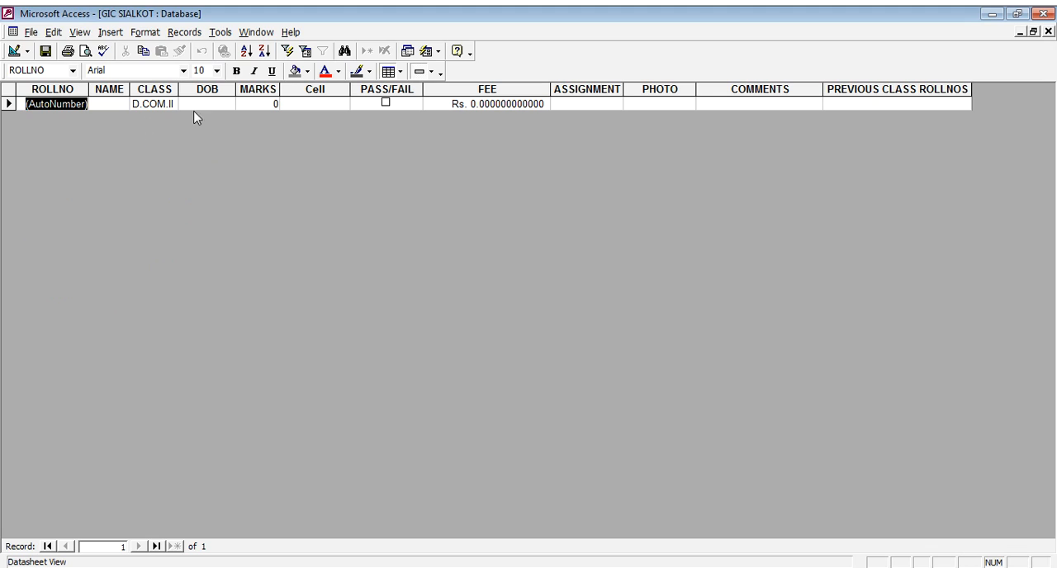
{"action": "left_click", "coordinate": [308, 106]}
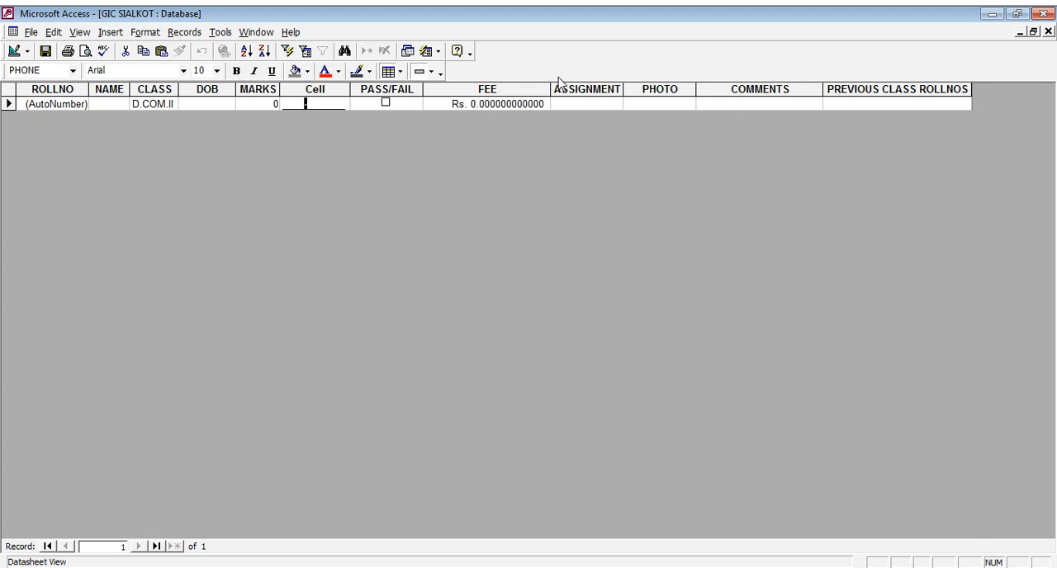
{"action": "left_click", "coordinate": [13, 51]}
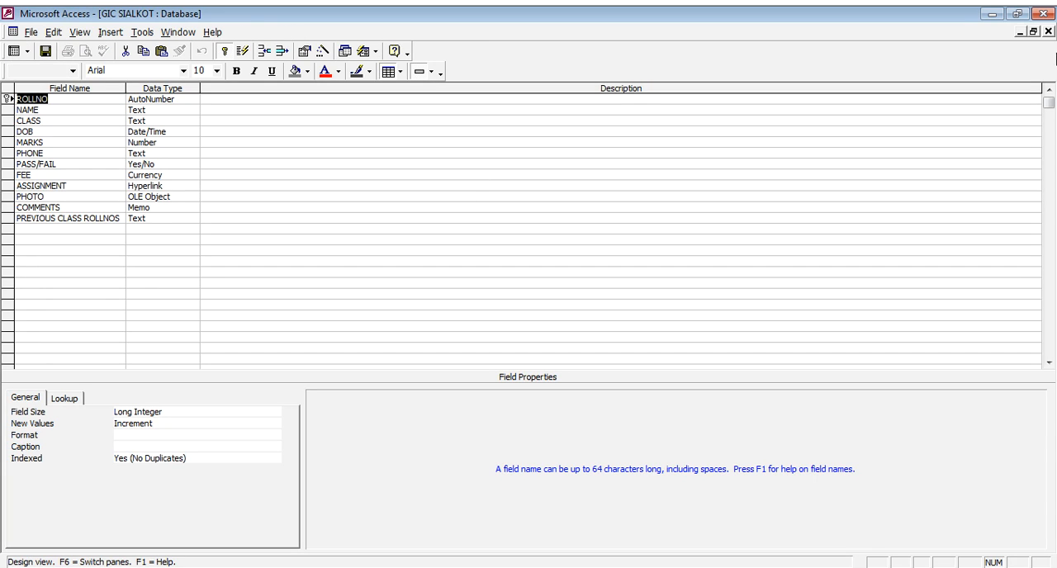
{"action": "left_click", "coordinate": [1047, 31]}
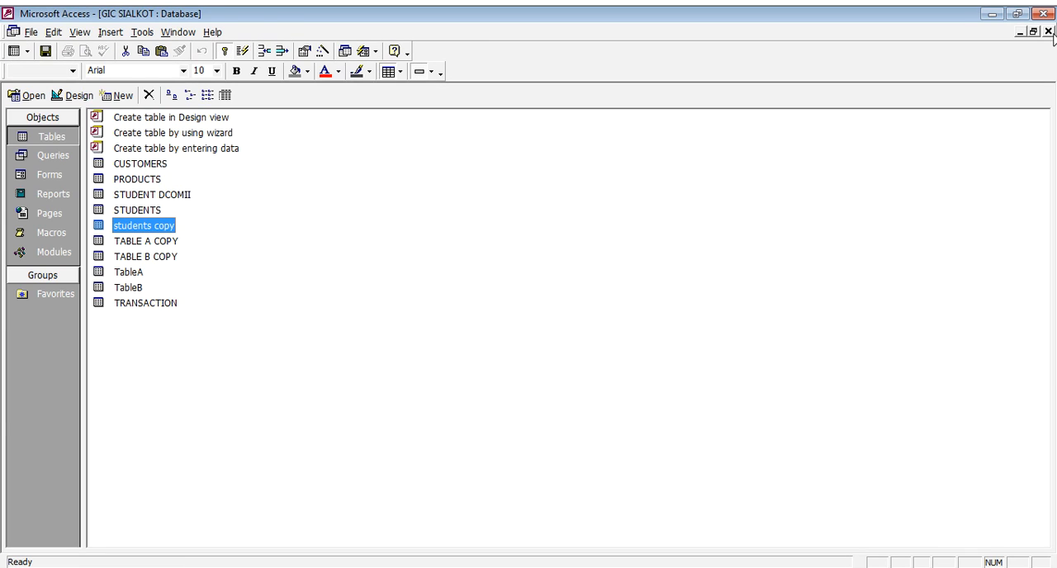
{"action": "left_click", "coordinate": [138, 211]}
{"action": "left_click", "coordinate": [140, 228]}
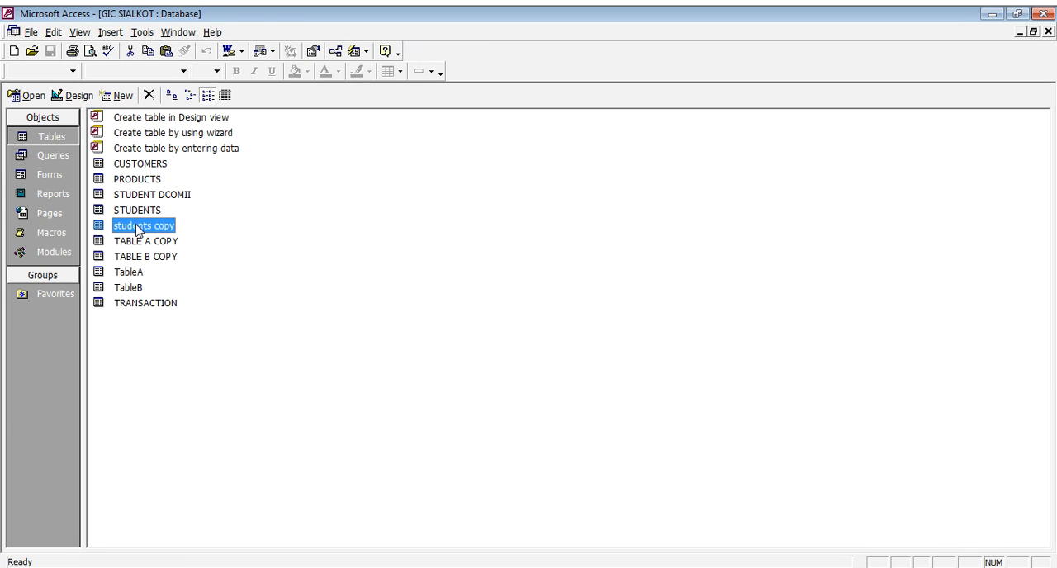
{"action": "left_click", "coordinate": [140, 209]}
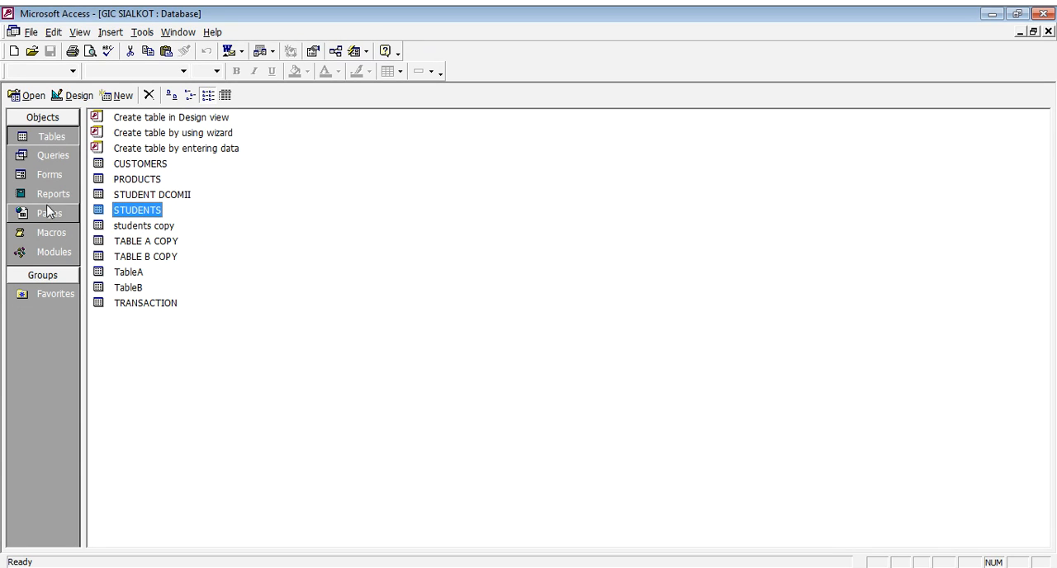
- Create a new query in Design view based on the STUDENTS table and add all its fields as STUDENTS.*
{"action": "left_click", "coordinate": [62, 158]}
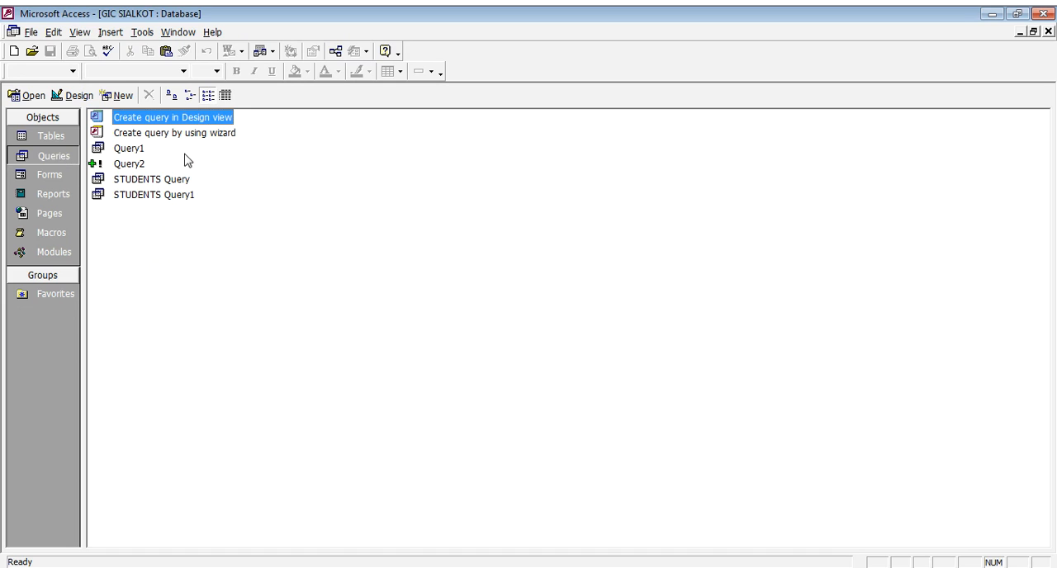
{"action": "double_click", "coordinate": [198, 124]}
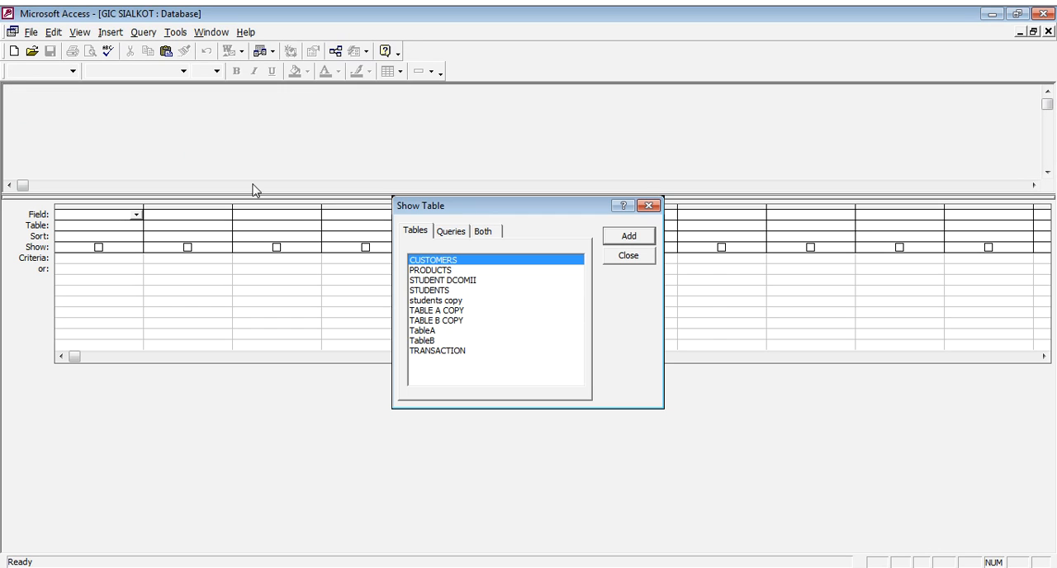
{"action": "left_click_drag", "start_coordinate": [492, 208], "coordinate": [641, 208]}
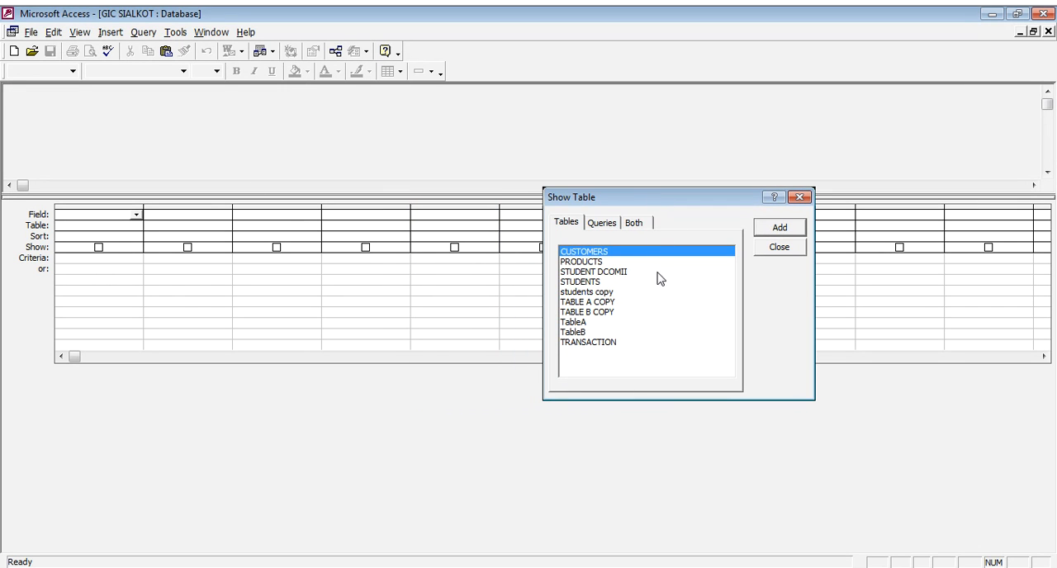
{"action": "double_click", "coordinate": [595, 284]}
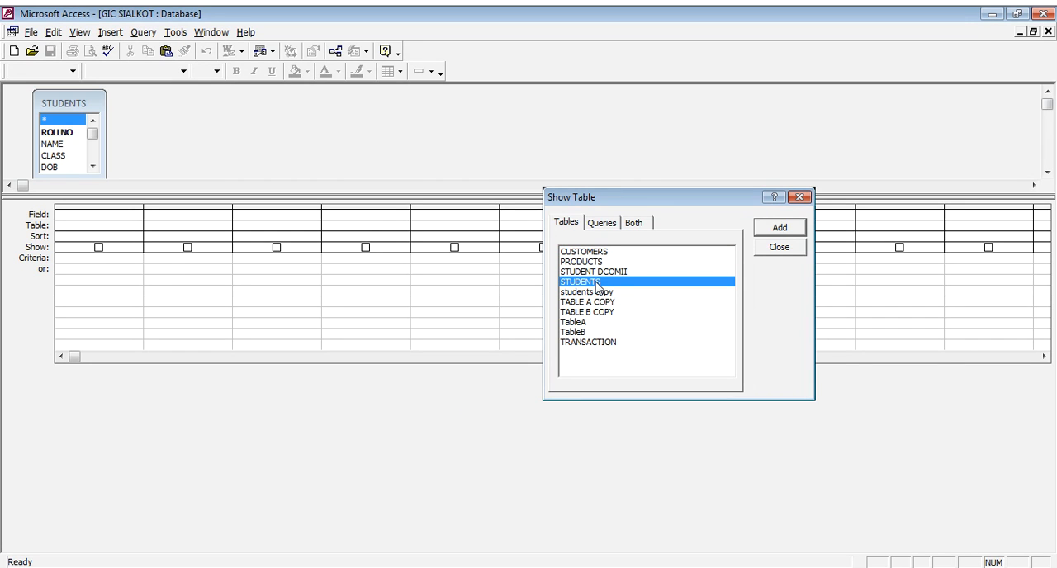
{"action": "left_click", "coordinate": [777, 248]}
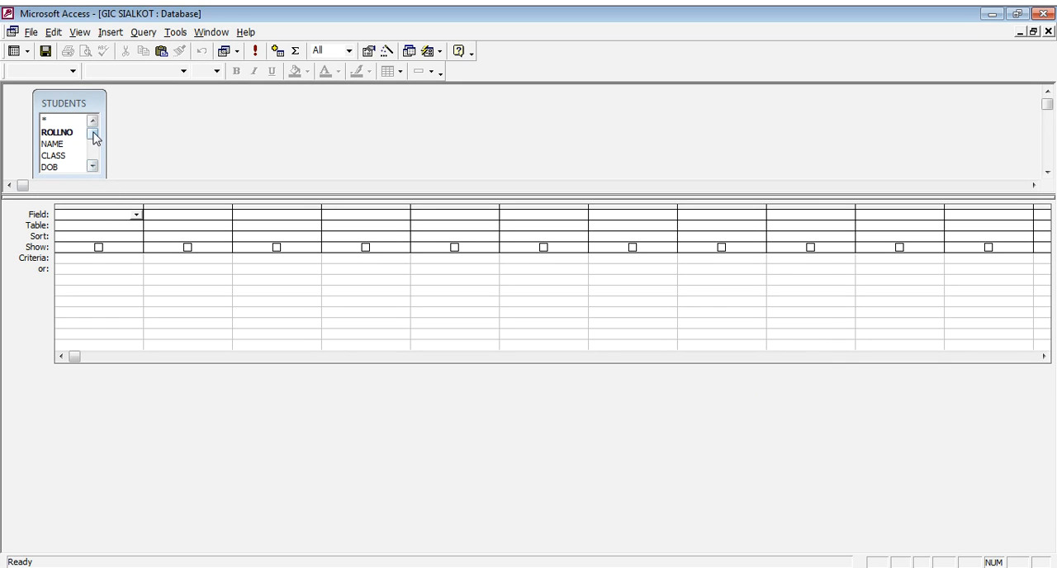
{"action": "mouse_move", "coordinate": [93, 133]}
{"action": "left_mouse_down"}
{"action": "mouse_move", "coordinate": [83, 161]}
{"action": "mouse_move", "coordinate": [99, 141]}
{"action": "left_mouse_up"}
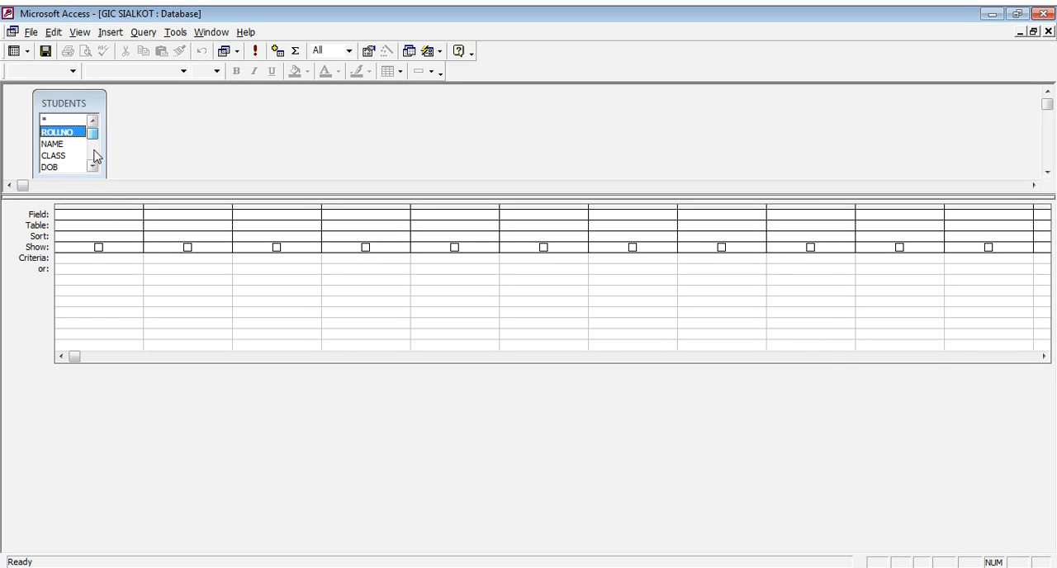
{"action": "double_click", "coordinate": [50, 120]}
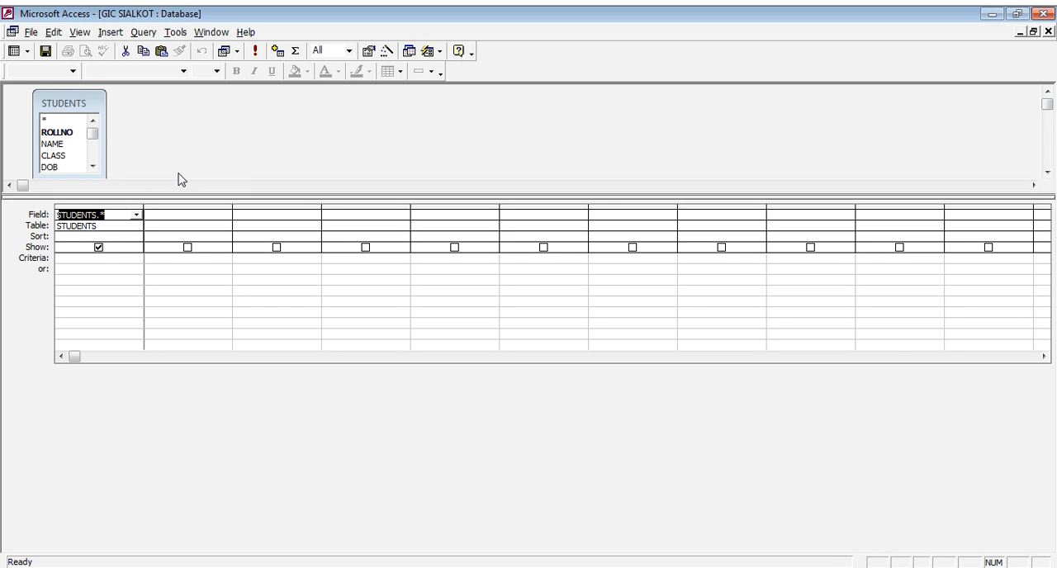
{"action": "left_click", "coordinate": [119, 217]}
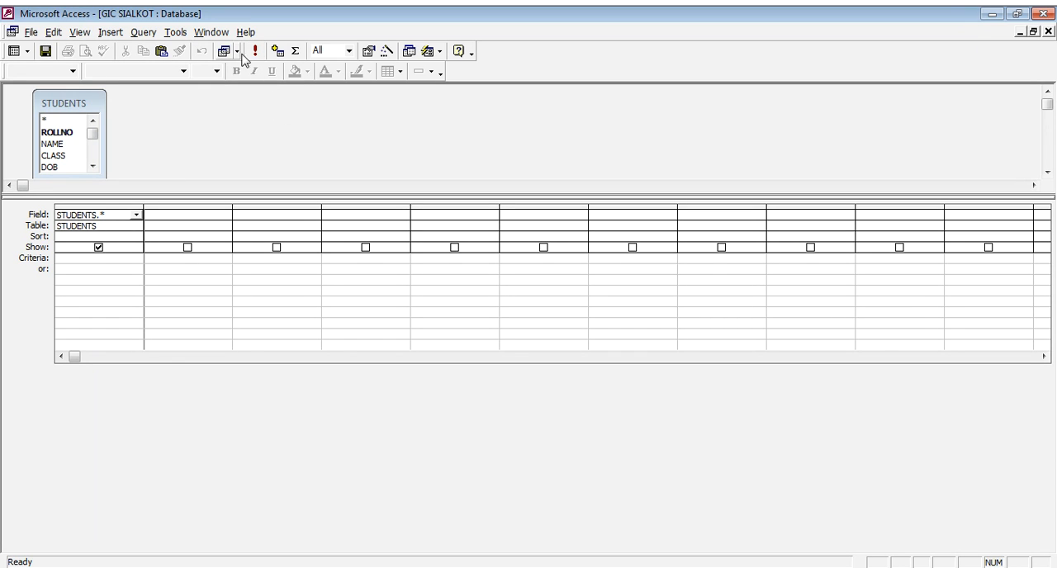
- Change the query to an append query that targets the students copy table in the current database
{"action": "left_click", "coordinate": [236, 51]}
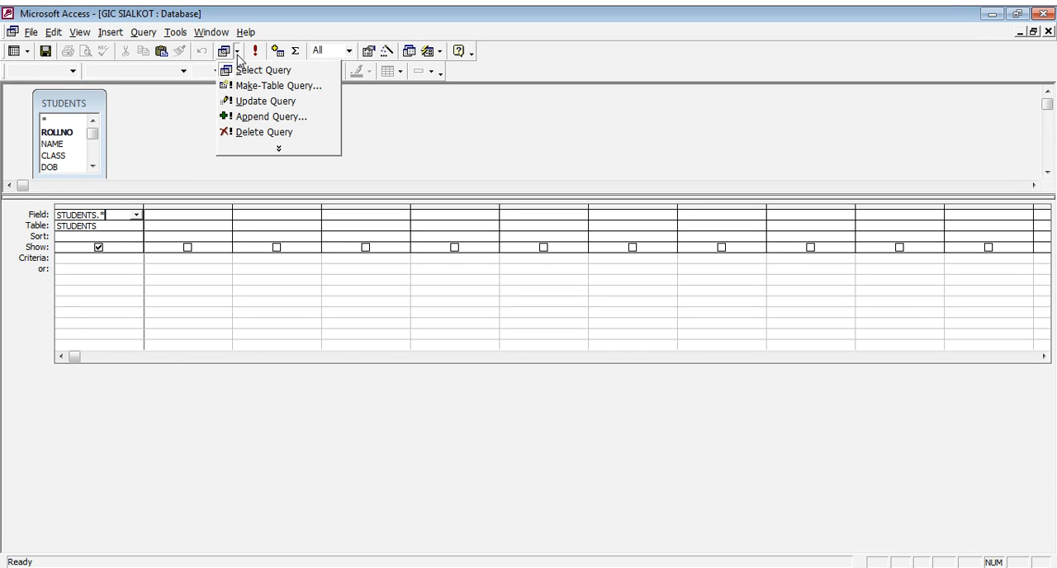
{"action": "left_click", "coordinate": [252, 123]}
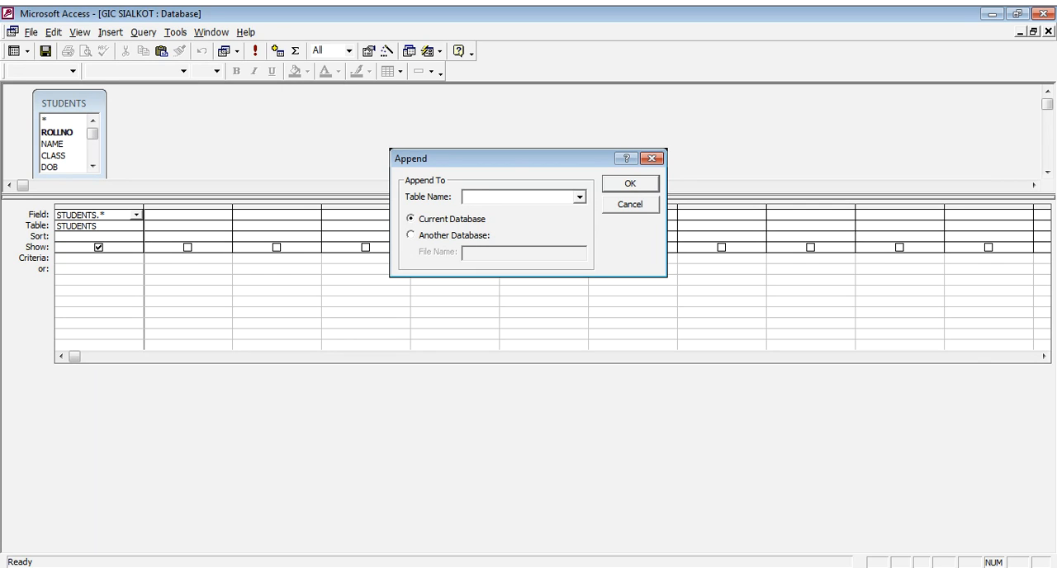
{"action": "left_click", "coordinate": [478, 254]}
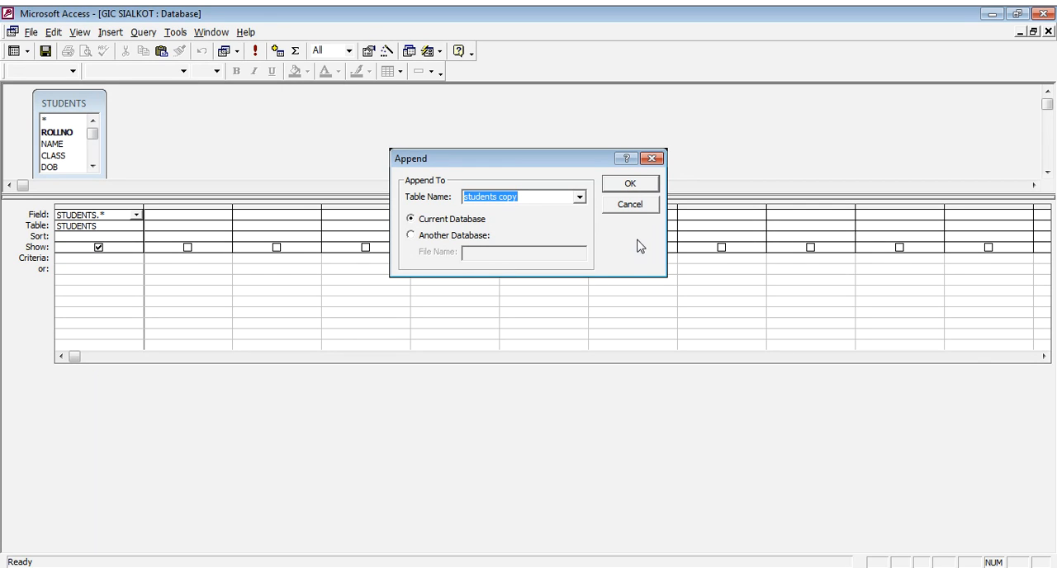
{"action": "left_click", "coordinate": [450, 240]}
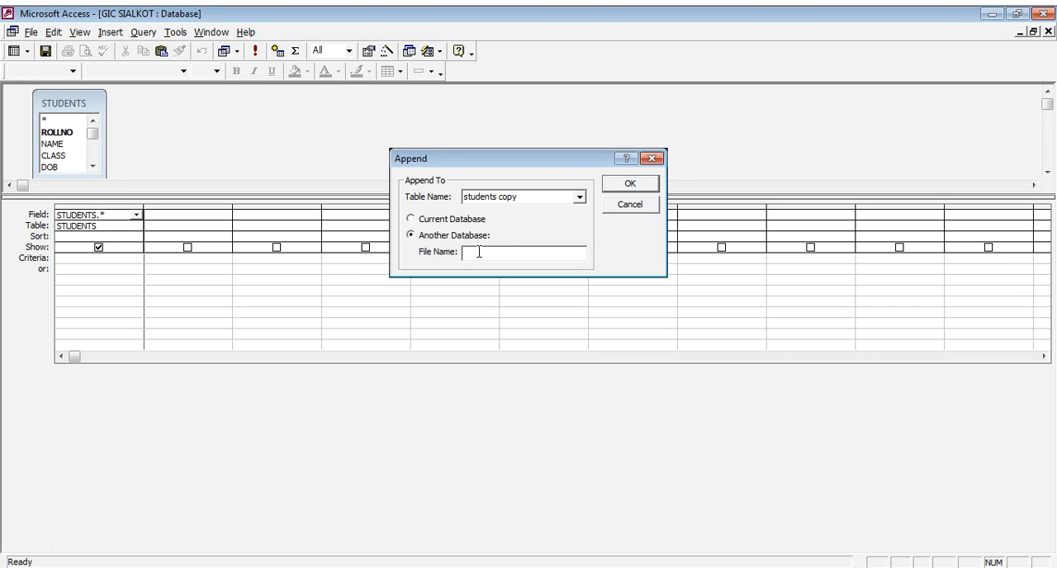
{"action": "left_click", "coordinate": [453, 221]}
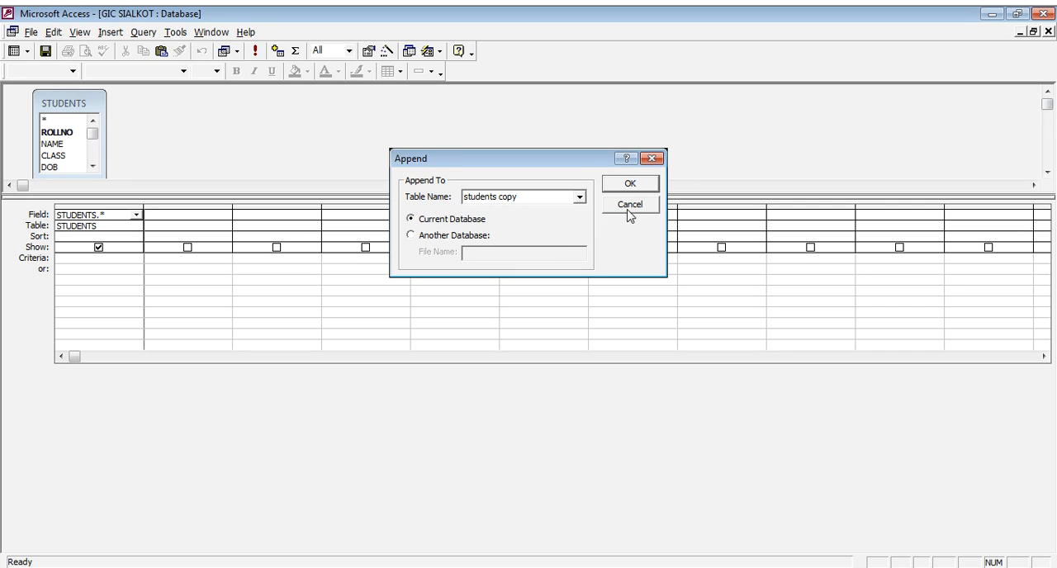
{"action": "left_click", "coordinate": [631, 188]}
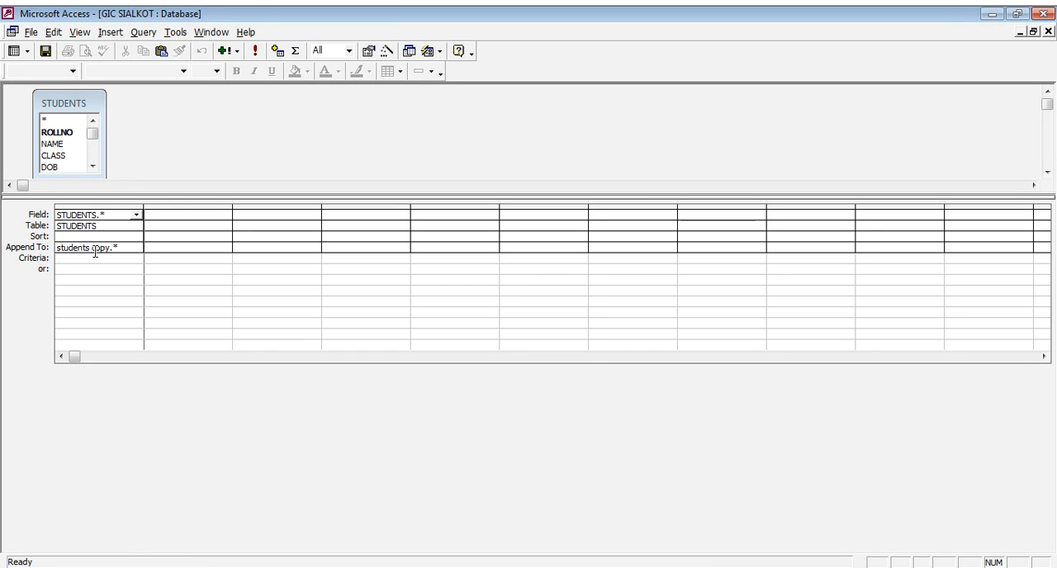
- Run the append query and accept appending all STUDENTS rows to students copy
{"action": "left_click", "coordinate": [257, 56]}
{"action": "left_click_drag", "start_coordinate": [505, 282], "coordinate": [660, 188]}
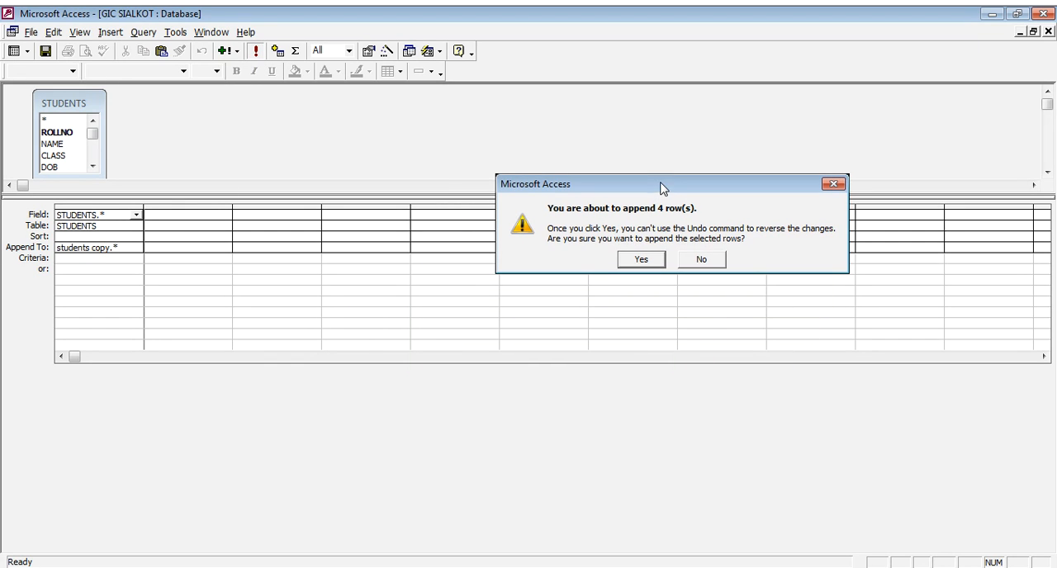
{"action": "left_click", "coordinate": [641, 260]}
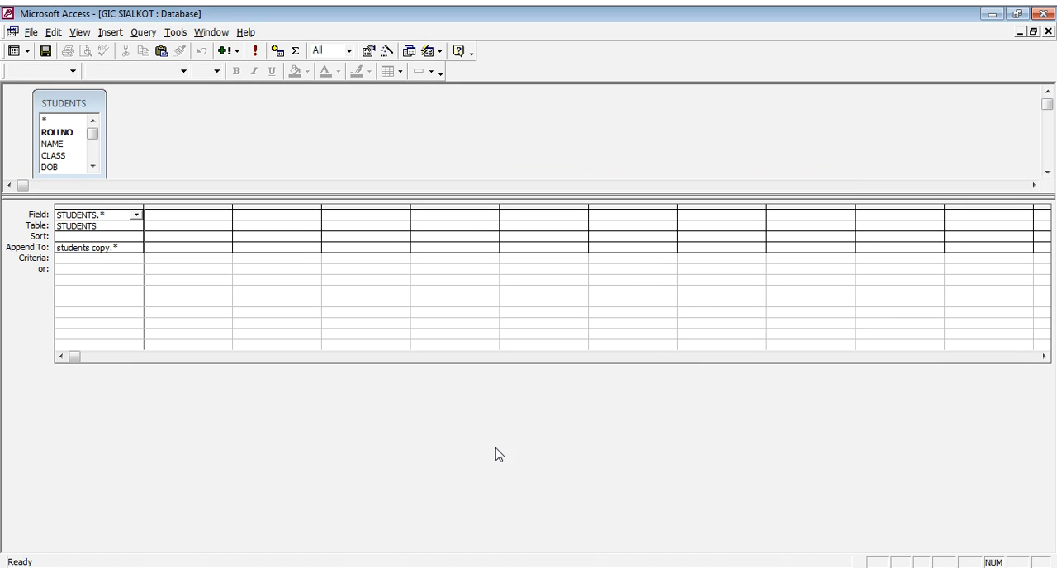
- Set the query window aside and open the students copy table to review the appended records
{"action": "left_click", "coordinate": [1048, 31]}
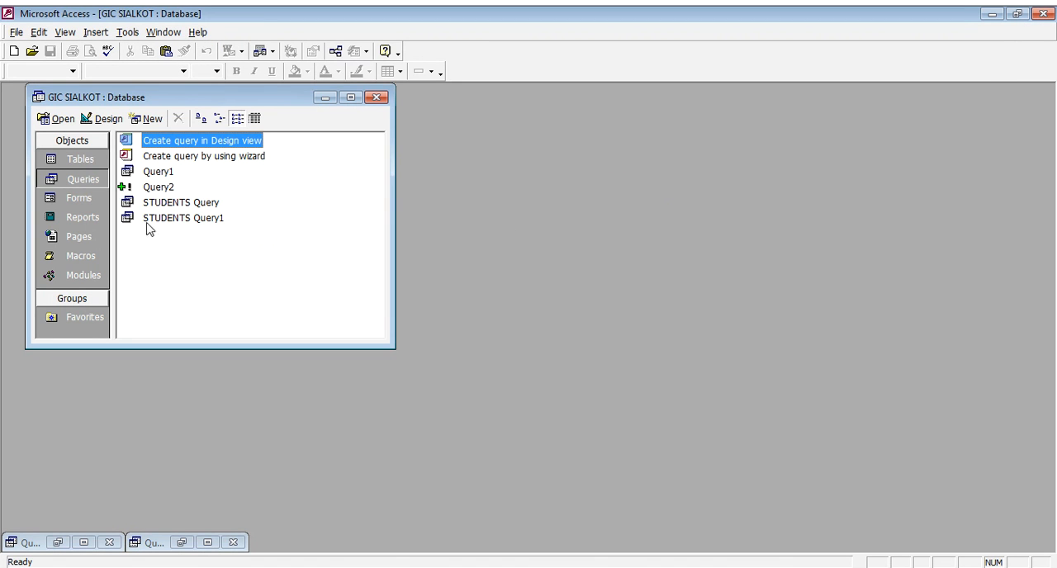
{"action": "left_click", "coordinate": [87, 165]}
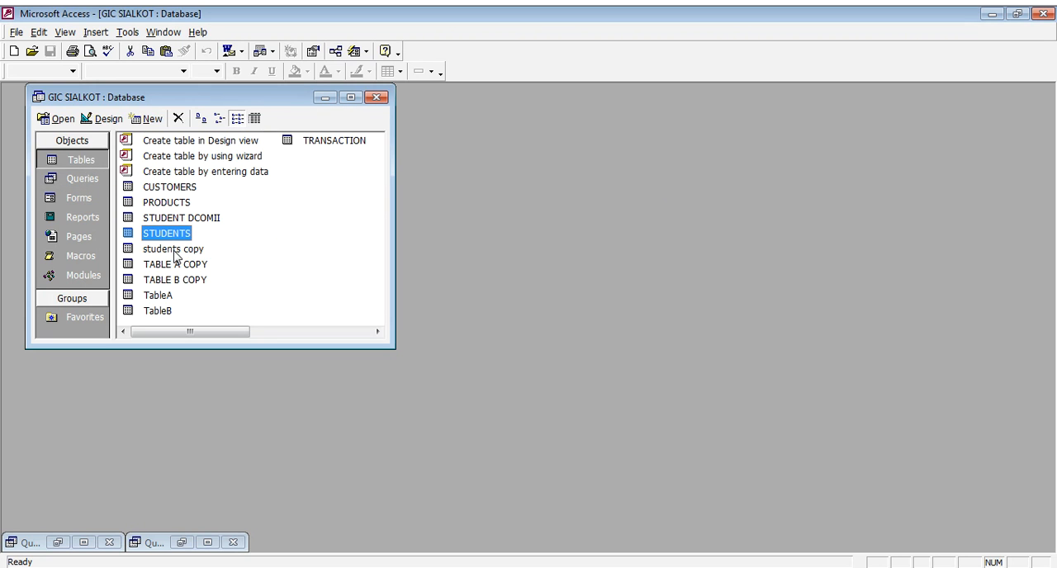
{"action": "double_click", "coordinate": [173, 249]}
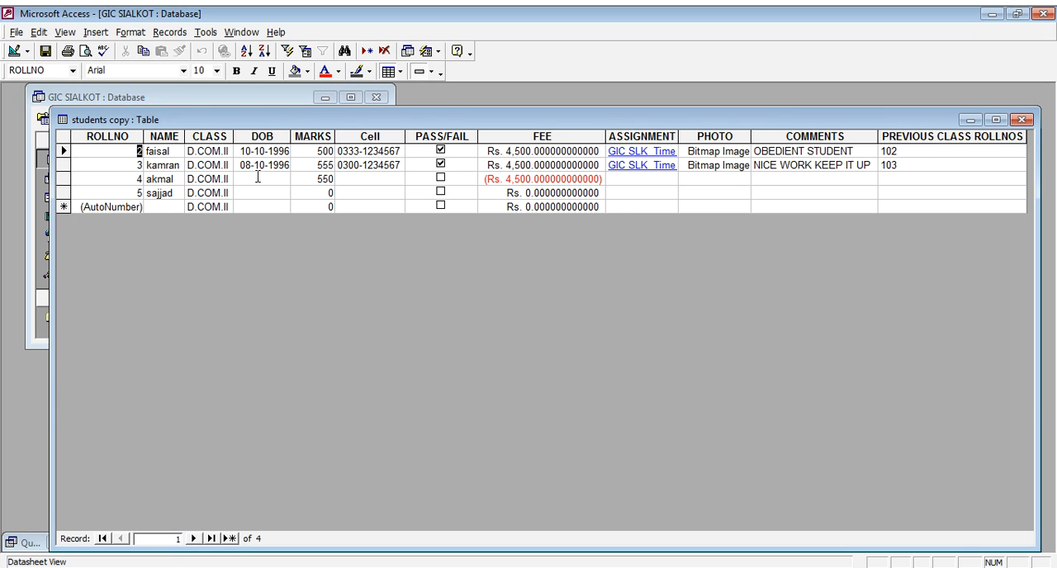
{"action": "left_click_drag", "start_coordinate": [137, 141], "coordinate": [329, 132]}
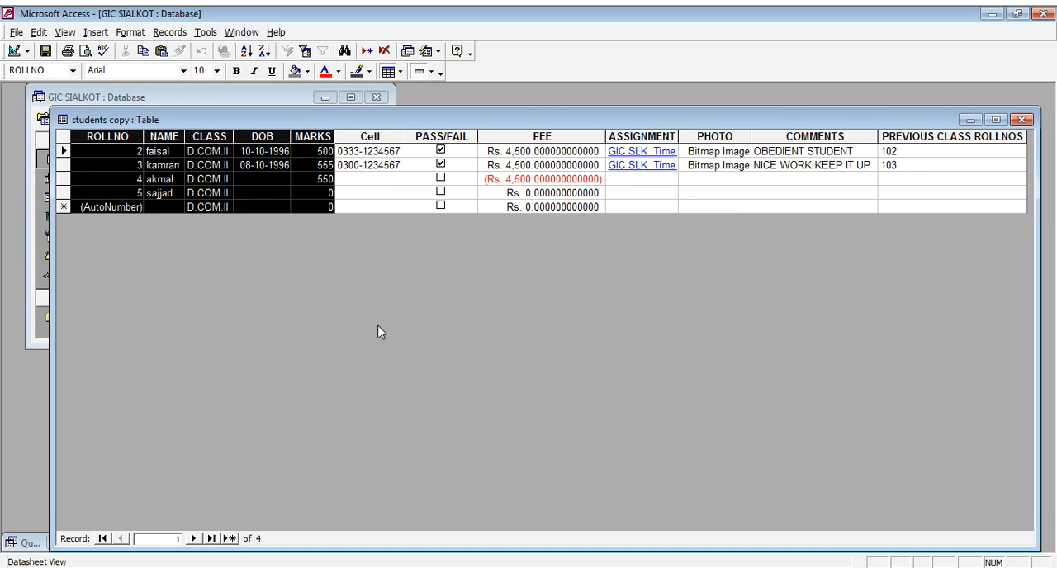
{"action": "left_click", "coordinate": [146, 191]}
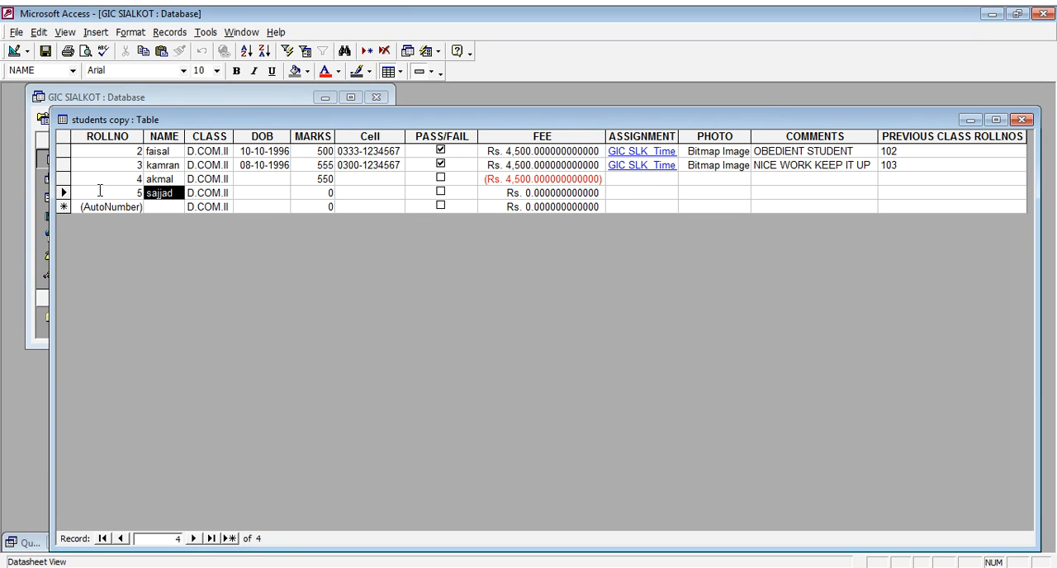
- Delete all records from the students copy table and close it
{"action": "left_click_drag", "start_coordinate": [64, 152], "coordinate": [63, 192]}
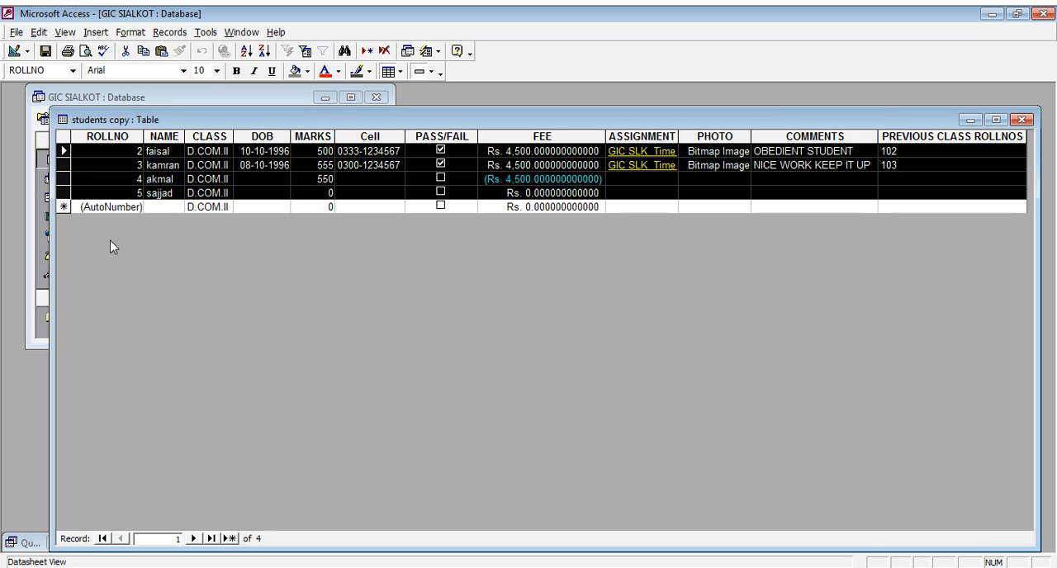
{"action": "key", "text": "Delete"}
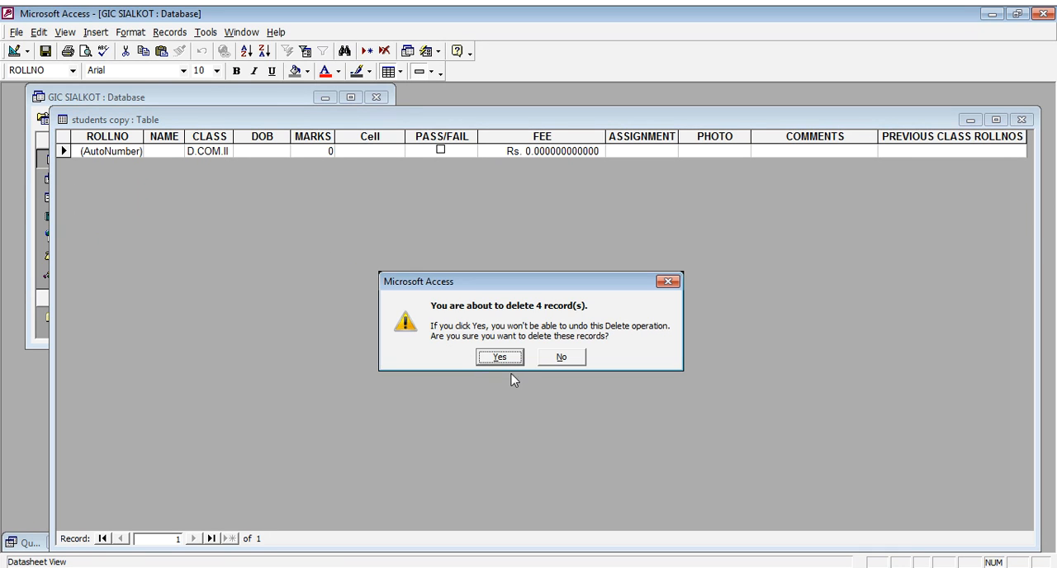
{"action": "left_click", "coordinate": [488, 360]}
{"action": "left_click", "coordinate": [1022, 120]}
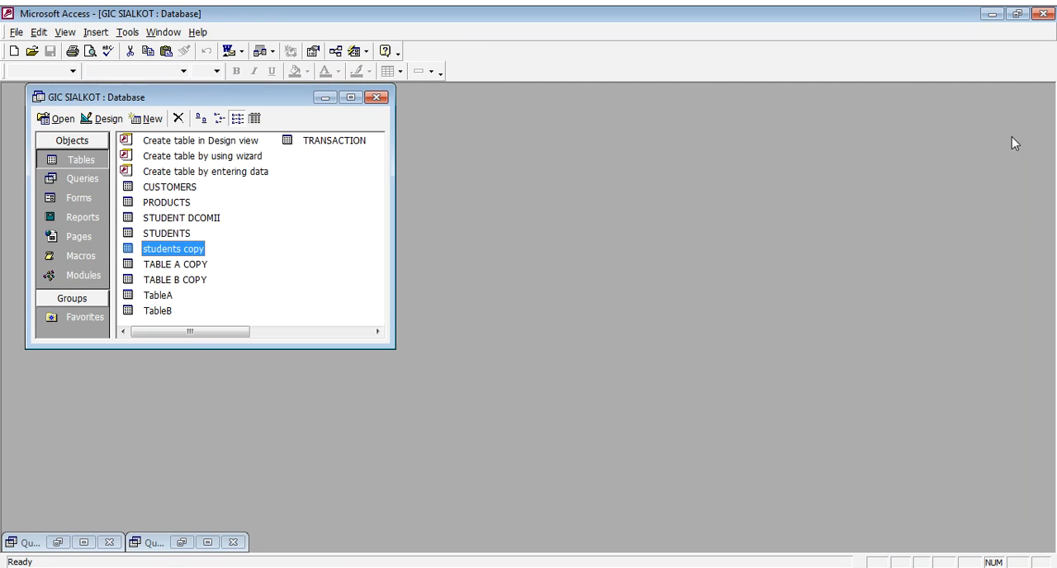
- Return to the append query's design and remove its STUDENTS.* column
{"action": "left_click", "coordinate": [182, 543]}
{"action": "left_click", "coordinate": [109, 207]}
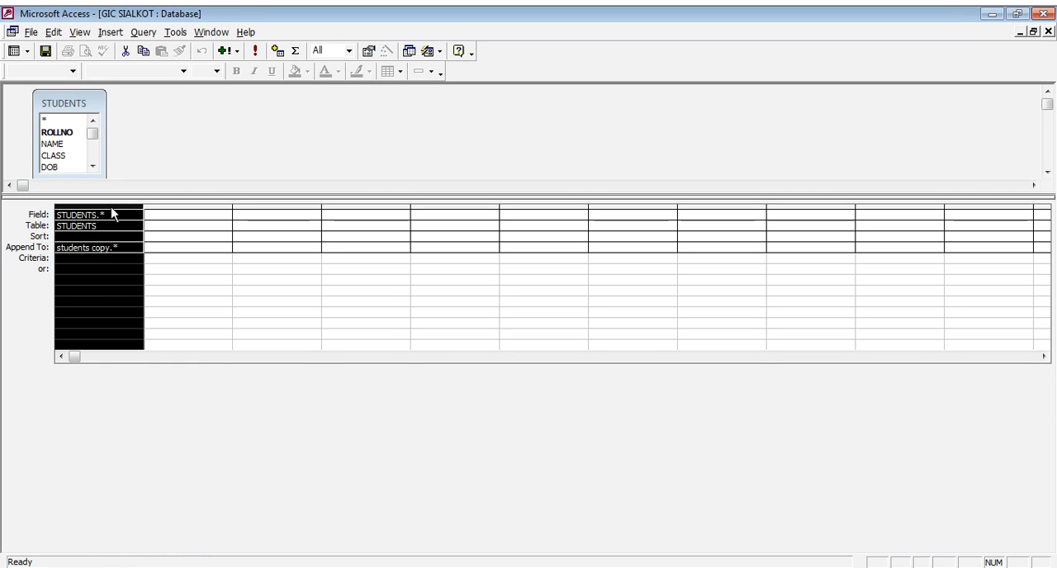
{"action": "key", "text": "ctrl+x"}
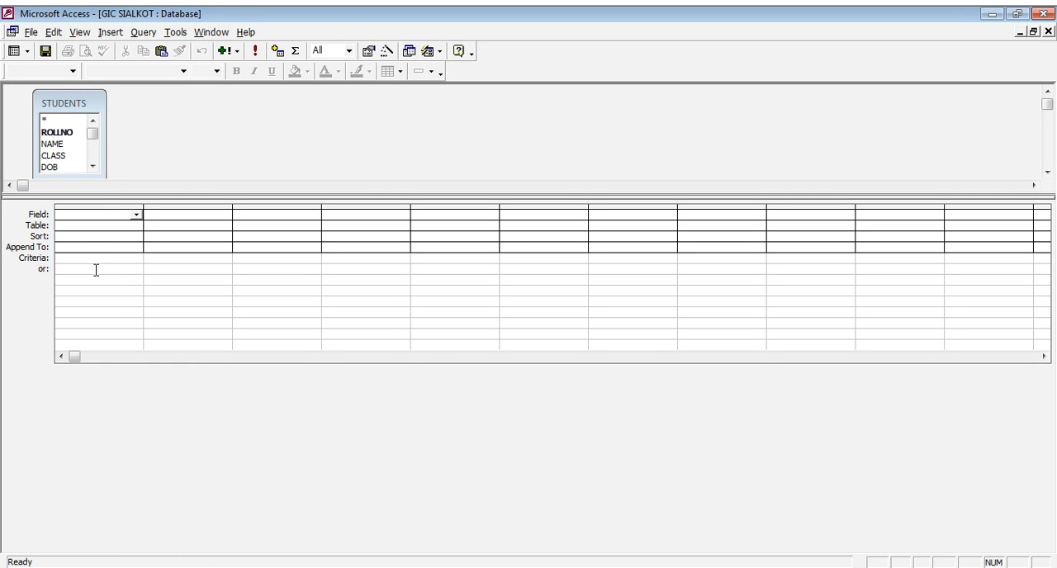
- Add the ROLLNO, NAME, CLASS and MARKS fields to the append query, with ROLLNO criteria of 2 or 5
{"action": "double_click", "coordinate": [57, 133]}
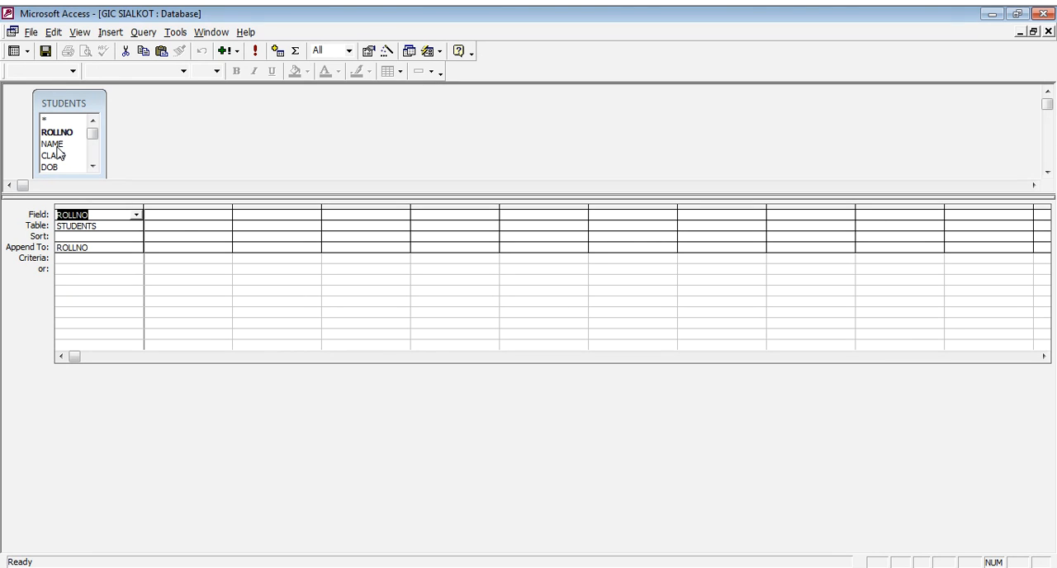
{"action": "double_click", "coordinate": [52, 144]}
{"action": "double_click", "coordinate": [55, 155]}
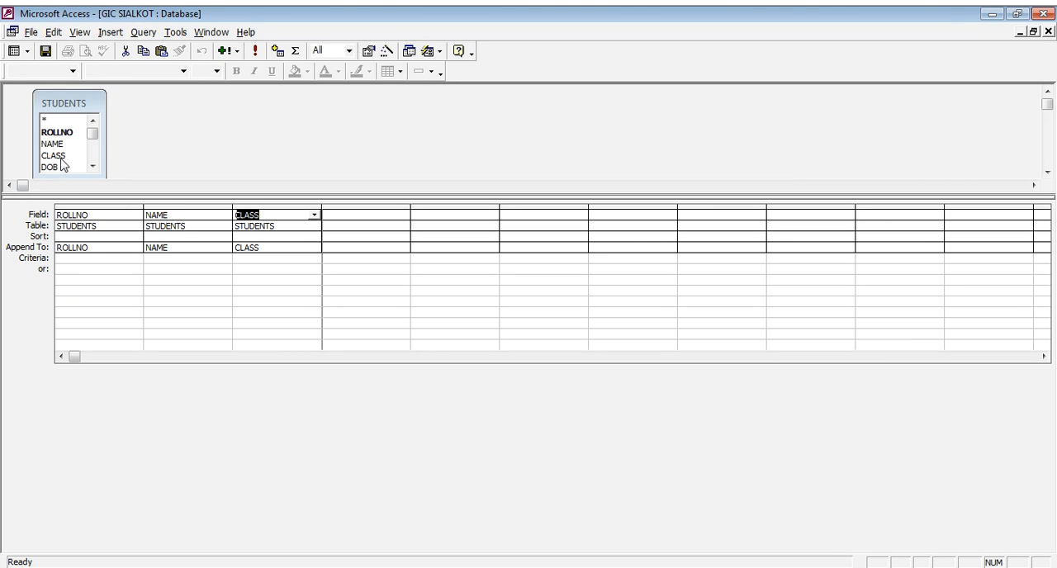
{"action": "double_click", "coordinate": [93, 166]}
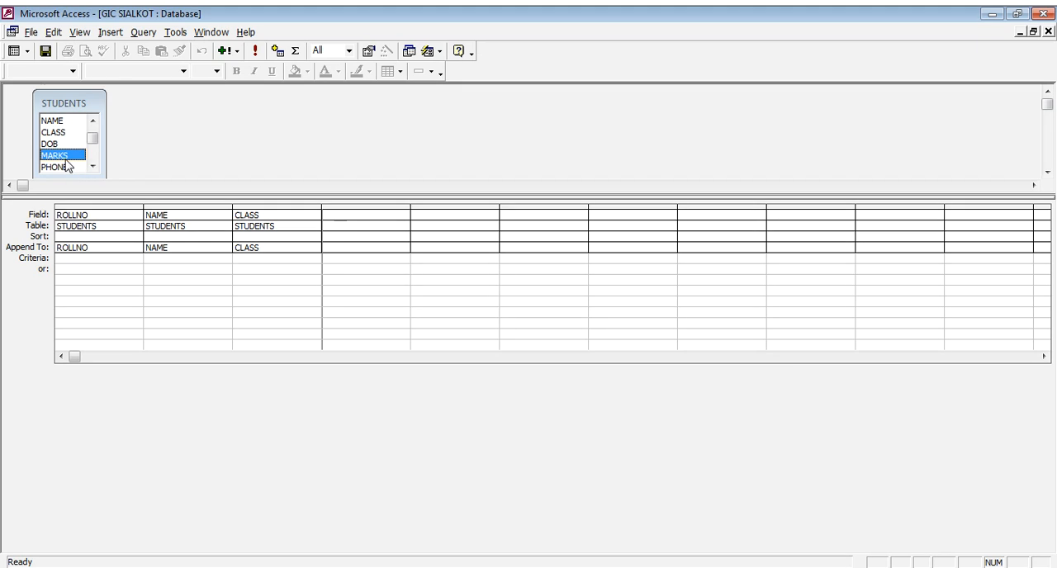
{"action": "double_click", "coordinate": [59, 157]}
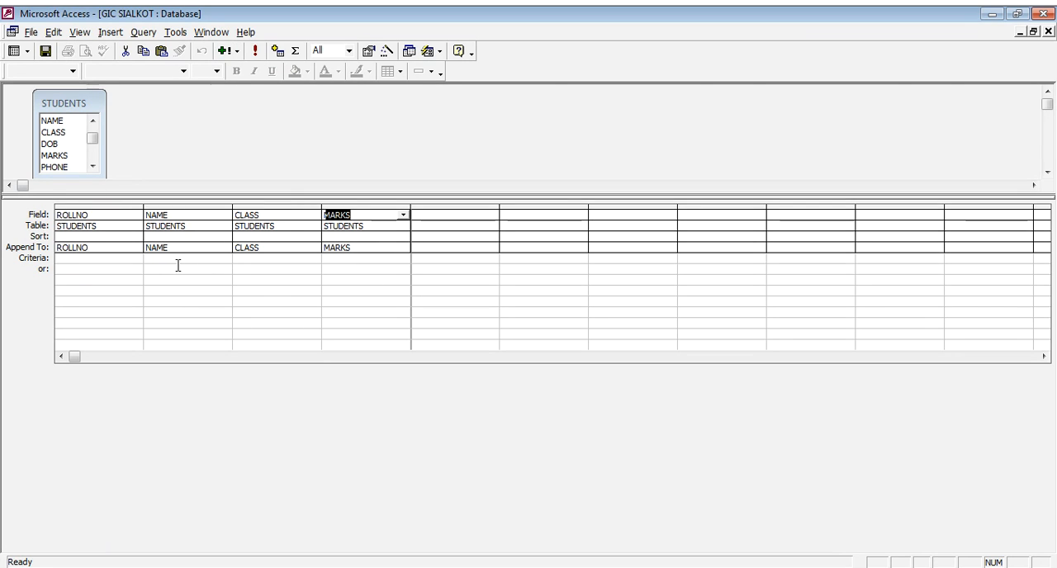
{"action": "left_click", "coordinate": [105, 259]}
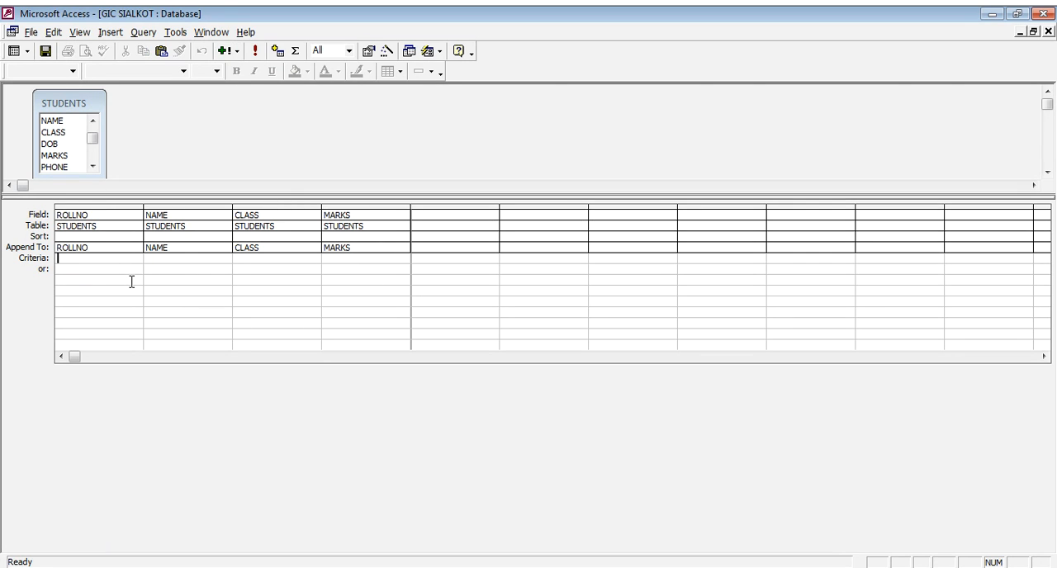
{"action": "type", "text": "2"}
- Reconfirm students copy in the current database as the append destination, and run the query, accepting the append
{"action": "left_click", "coordinate": [237, 51]}
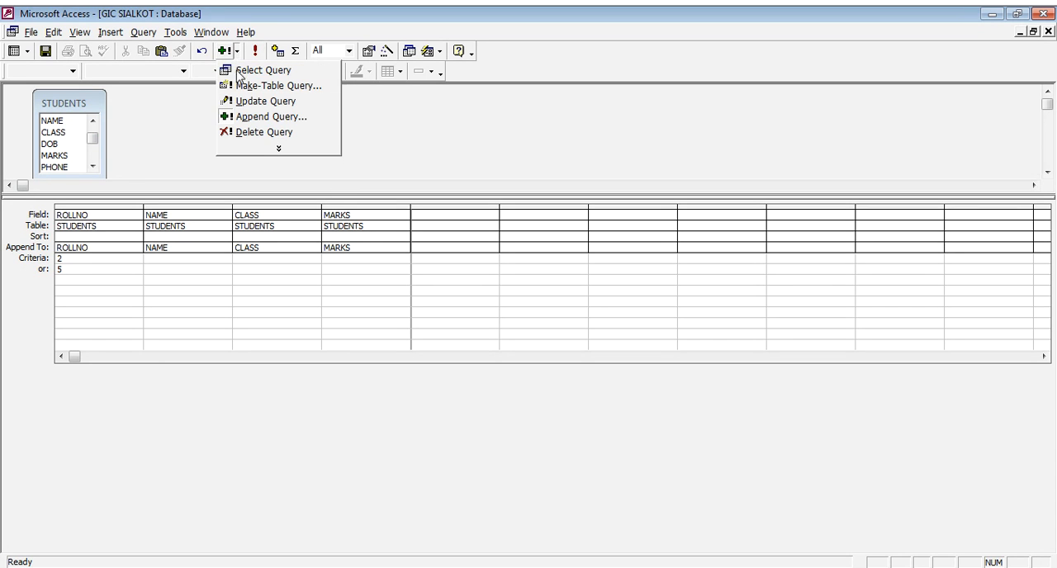
{"action": "left_click", "coordinate": [256, 116]}
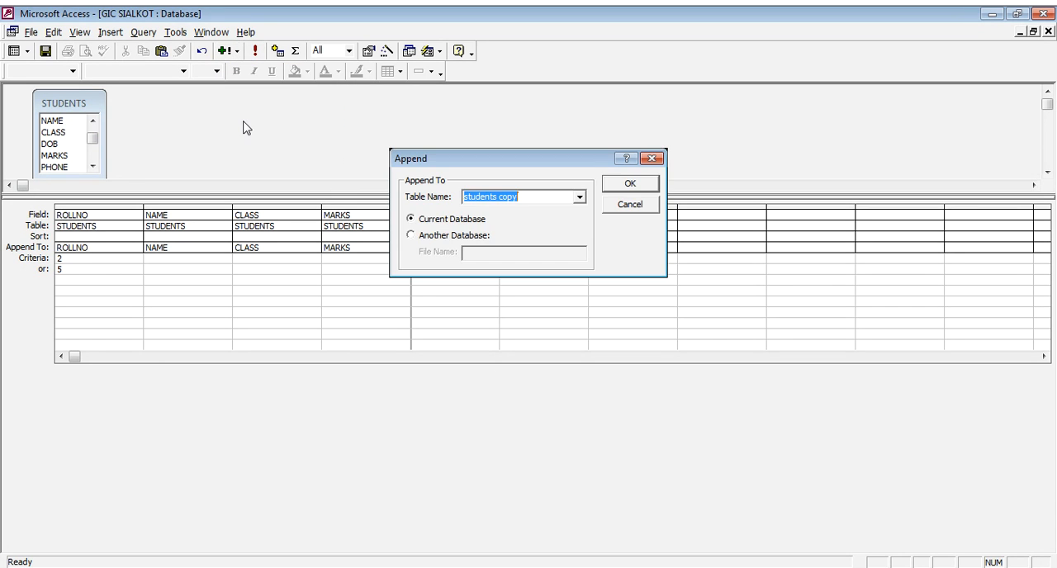
{"action": "left_click", "coordinate": [516, 198]}
{"action": "left_click", "coordinate": [626, 188]}
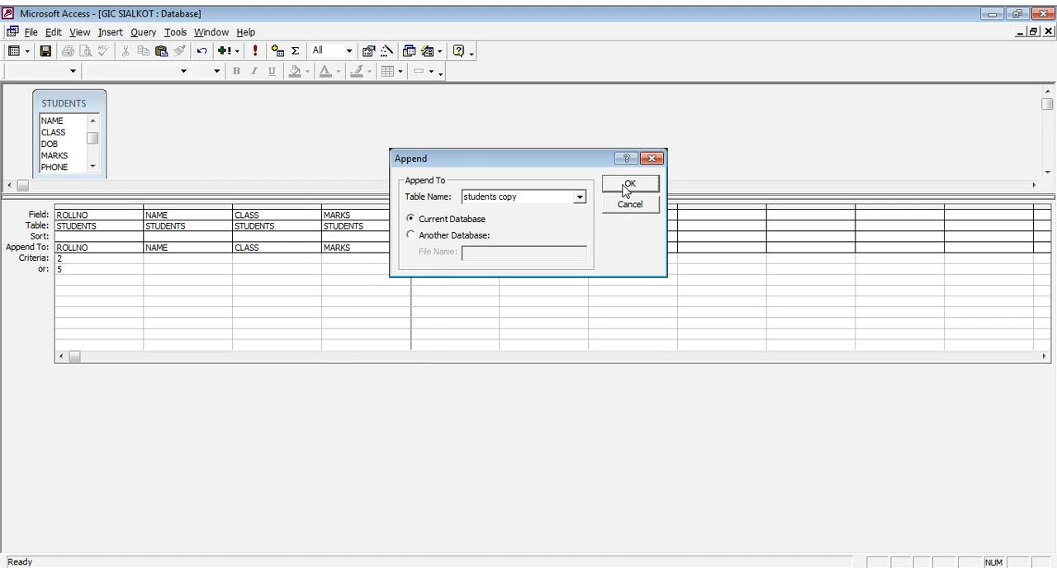
{"action": "left_click", "coordinate": [529, 197]}
{"action": "left_click", "coordinate": [615, 188]}
{"action": "left_click", "coordinate": [255, 50]}
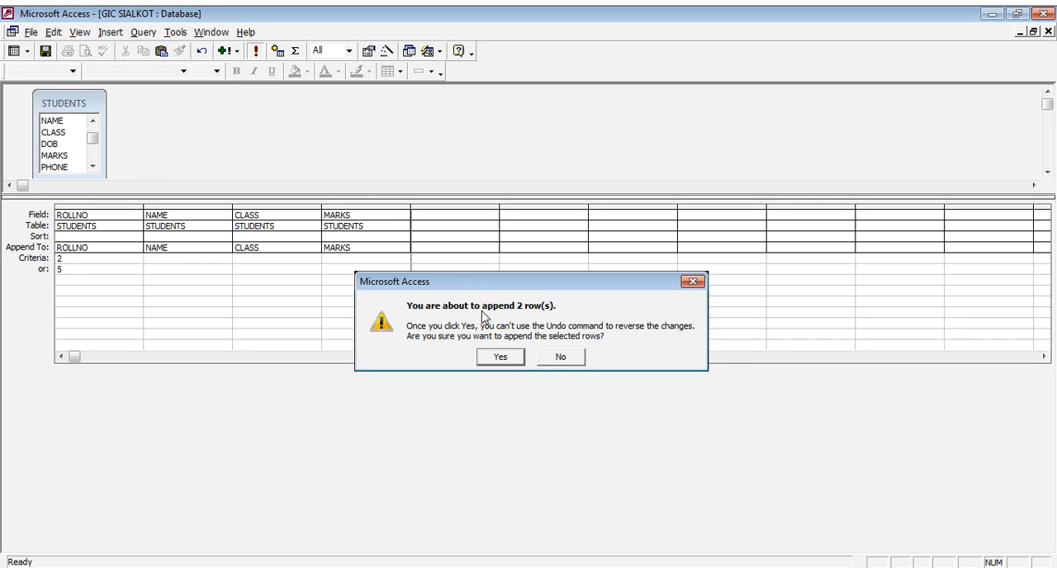
{"action": "left_click", "coordinate": [516, 359]}
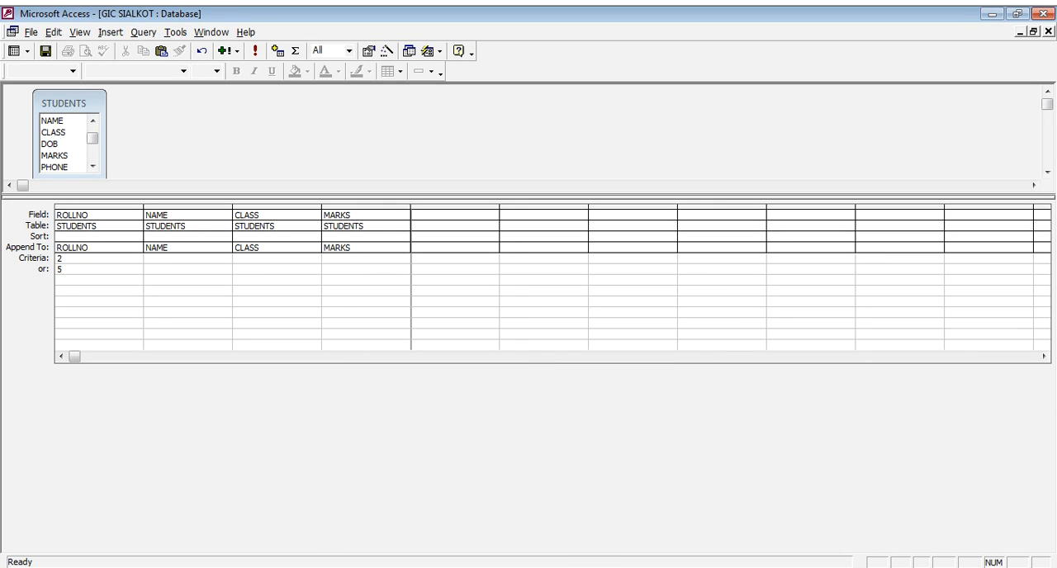
- Open the students copy table to check which records and fields were appended, and close it
{"action": "key", "text": "F11"}
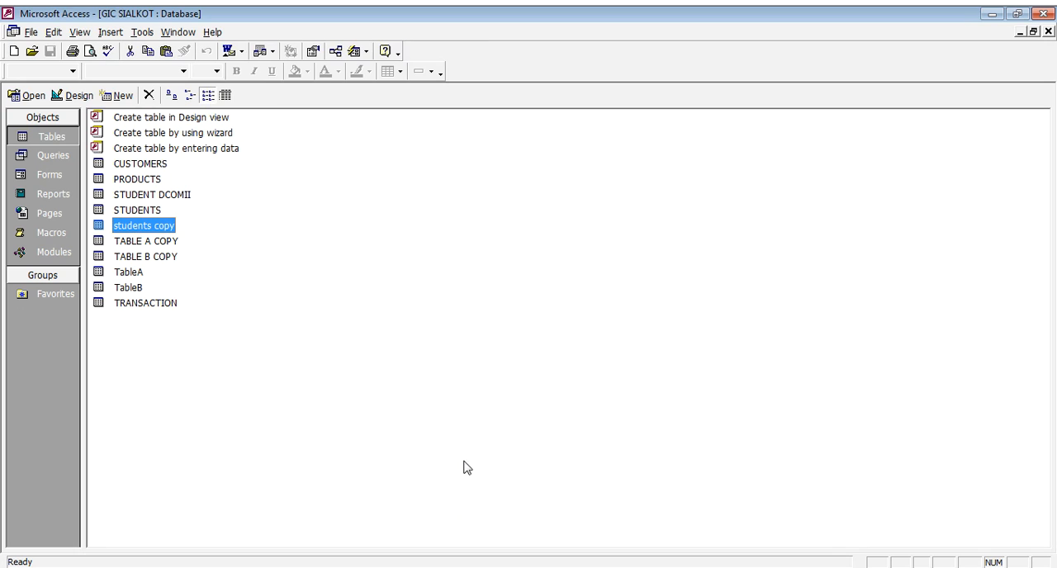
{"action": "double_click", "coordinate": [166, 228]}
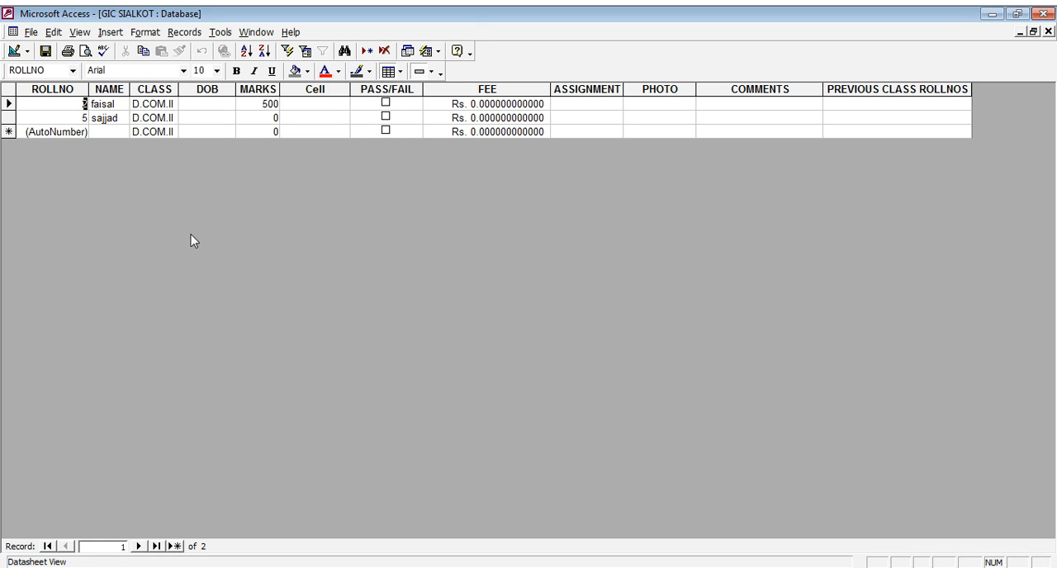
{"action": "left_click", "coordinate": [74, 120]}
{"action": "left_click", "coordinate": [323, 105]}
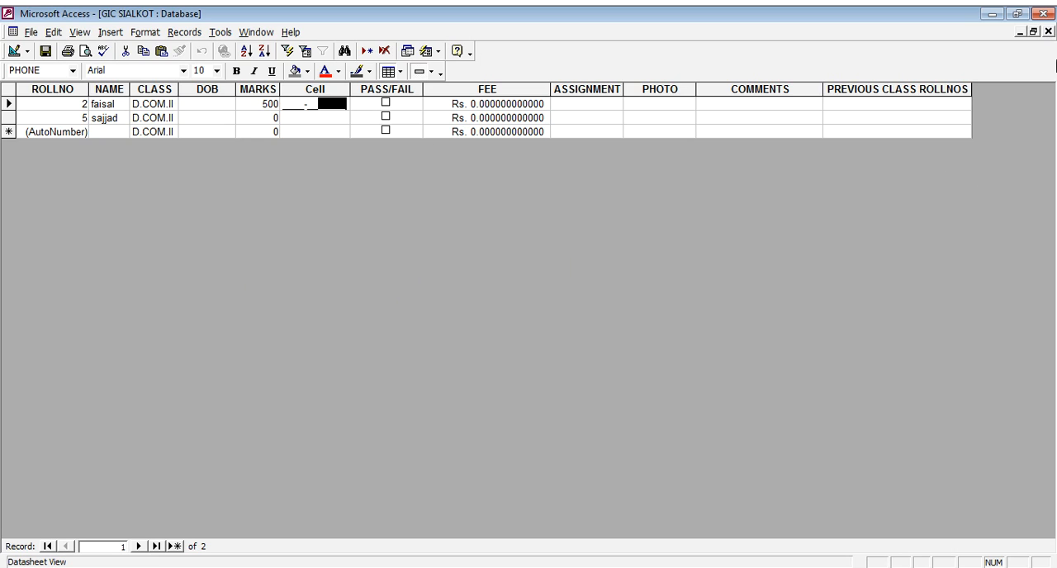
{"action": "left_click", "coordinate": [1048, 31]}
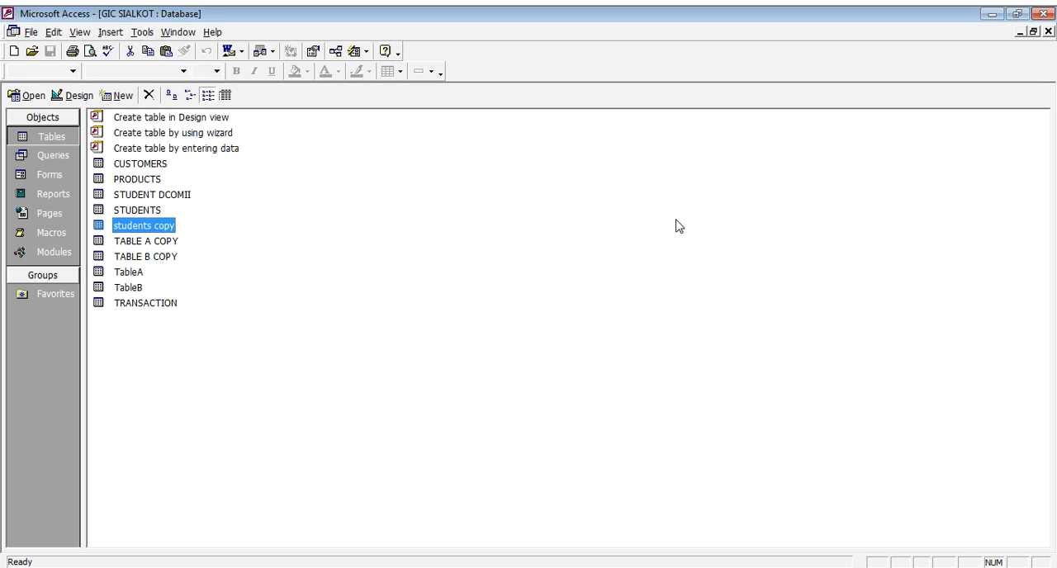
{"action": "left_click", "coordinate": [192, 248]}
{"action": "double_click", "coordinate": [165, 226]}
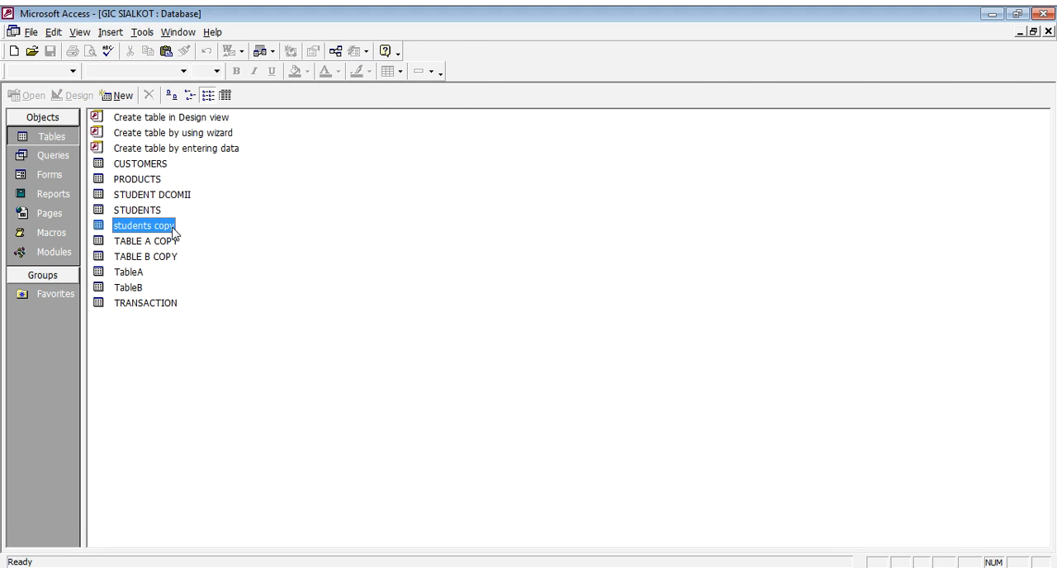
{"action": "left_click", "coordinate": [1048, 31]}
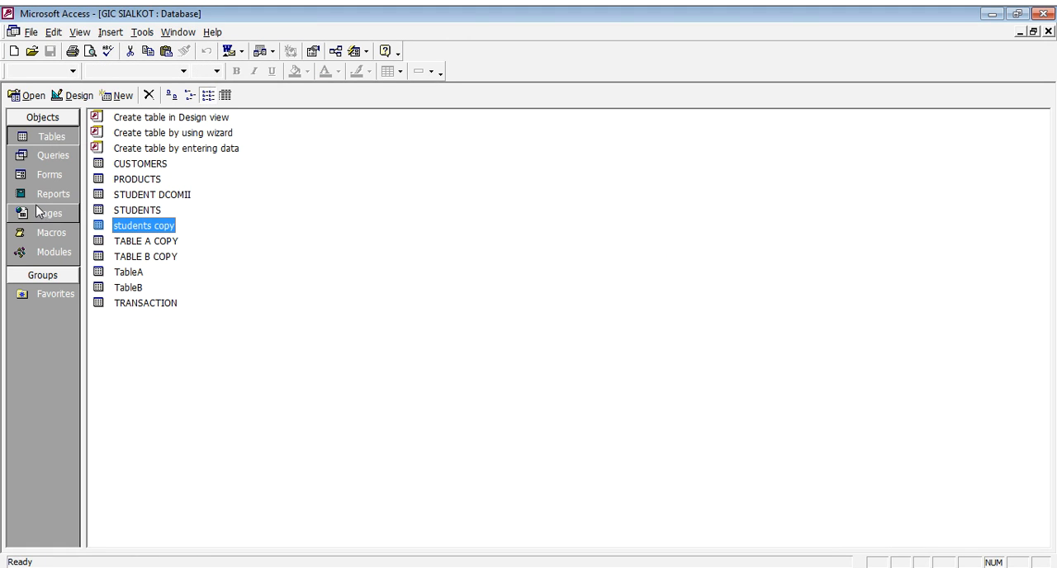
- Create a new query in Design view based on the students copy table and add its ROLLNO field
{"action": "left_click", "coordinate": [51, 156]}
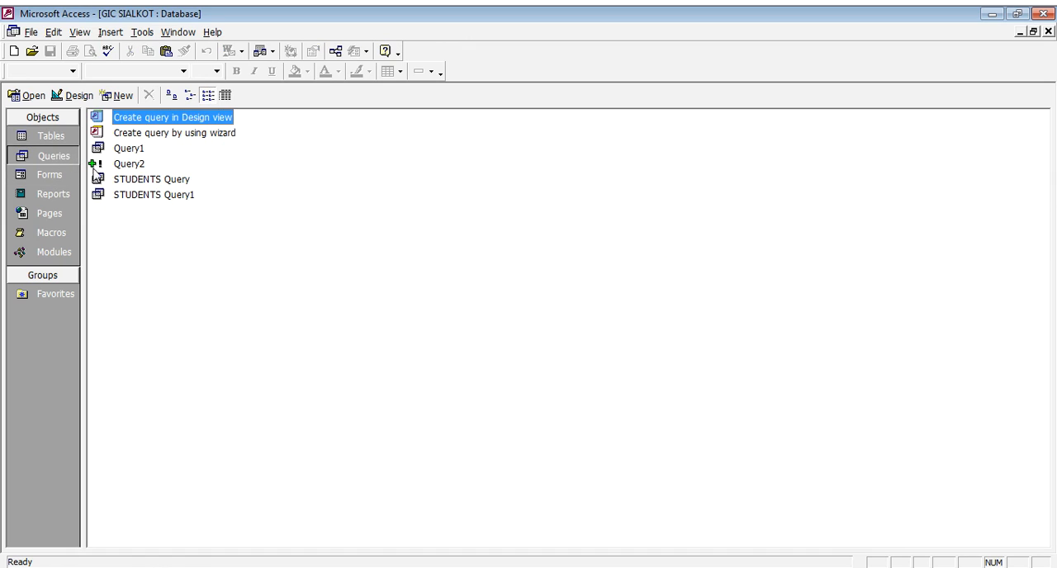
{"action": "double_click", "coordinate": [183, 118]}
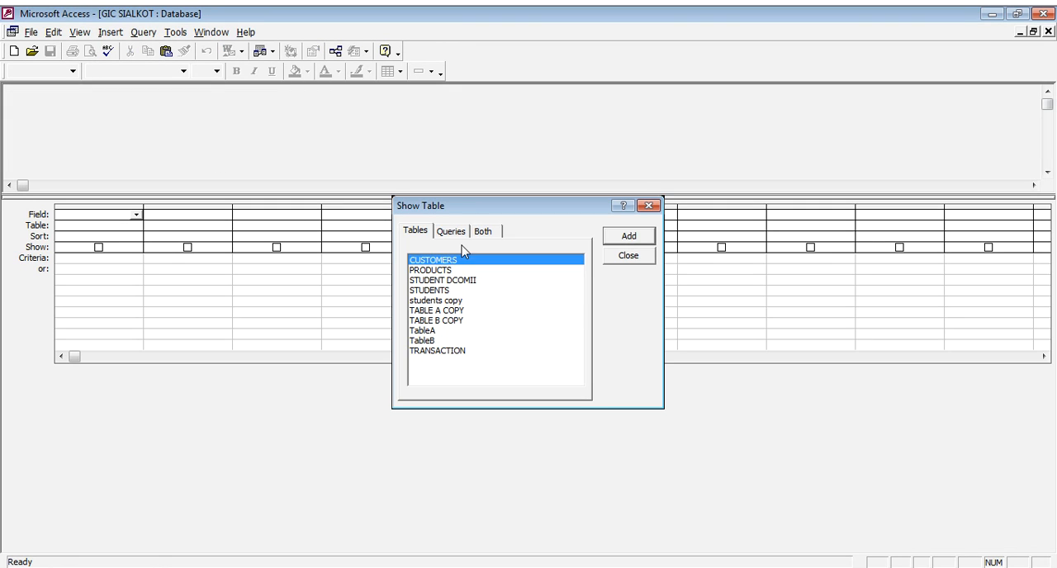
{"action": "left_click", "coordinate": [445, 301]}
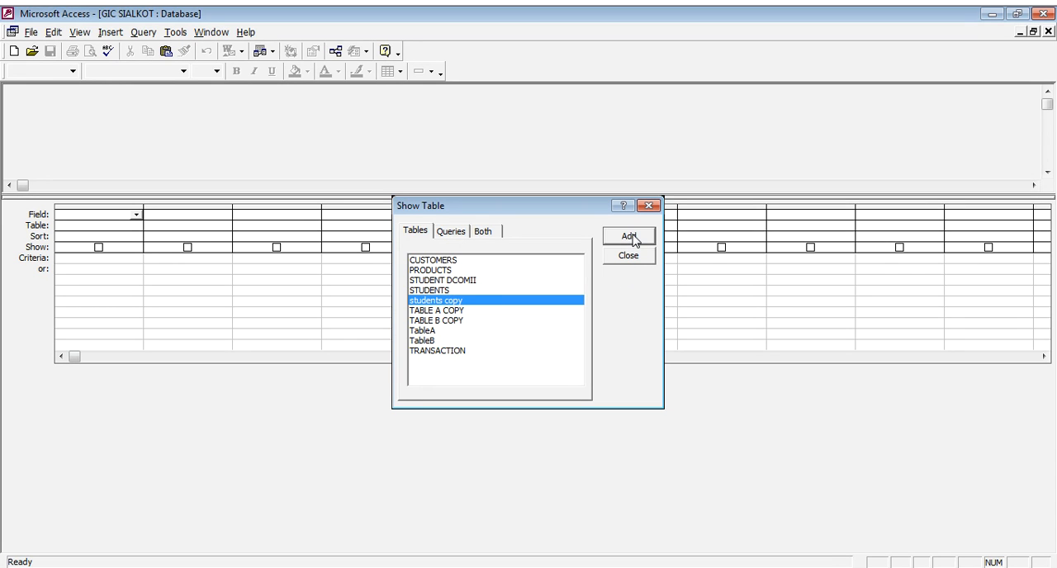
{"action": "left_click", "coordinate": [631, 237]}
{"action": "left_click", "coordinate": [631, 258]}
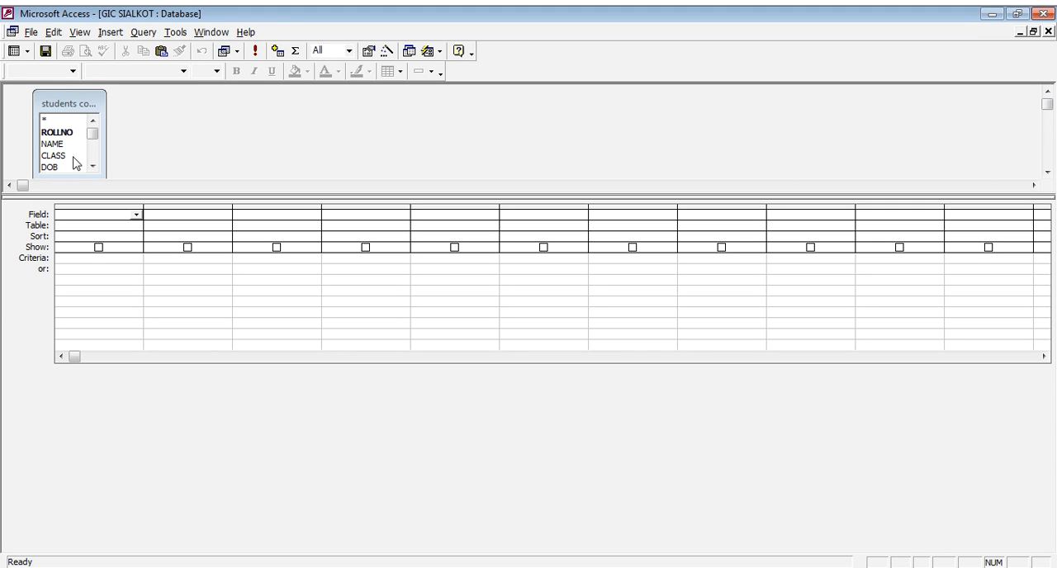
{"action": "double_click", "coordinate": [70, 134]}
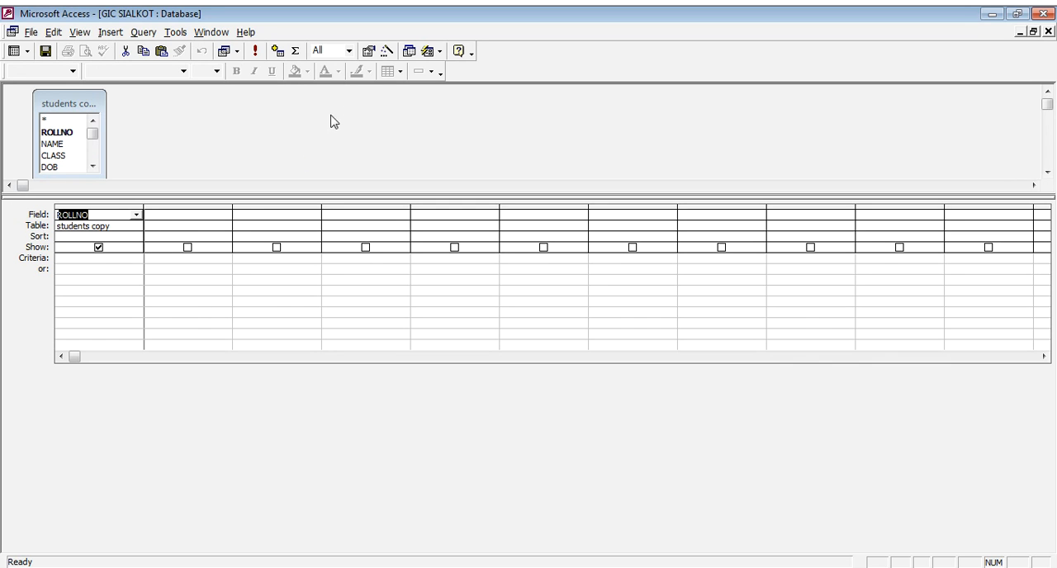
- Change the query to a delete query with ROLLNO criteria 5, and run it, accepting the deletion
{"action": "left_click", "coordinate": [237, 52]}
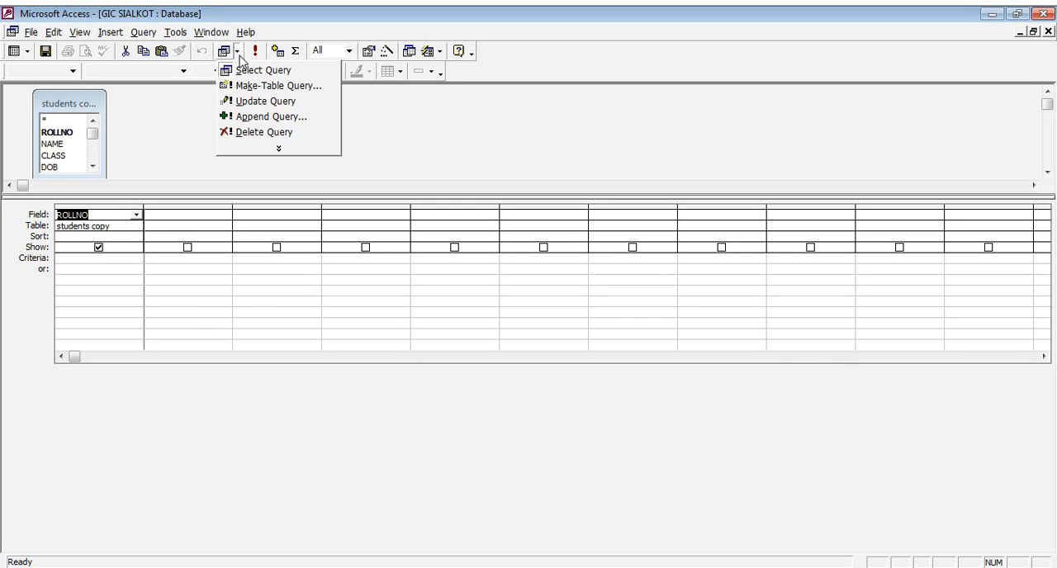
{"action": "left_click", "coordinate": [289, 133]}
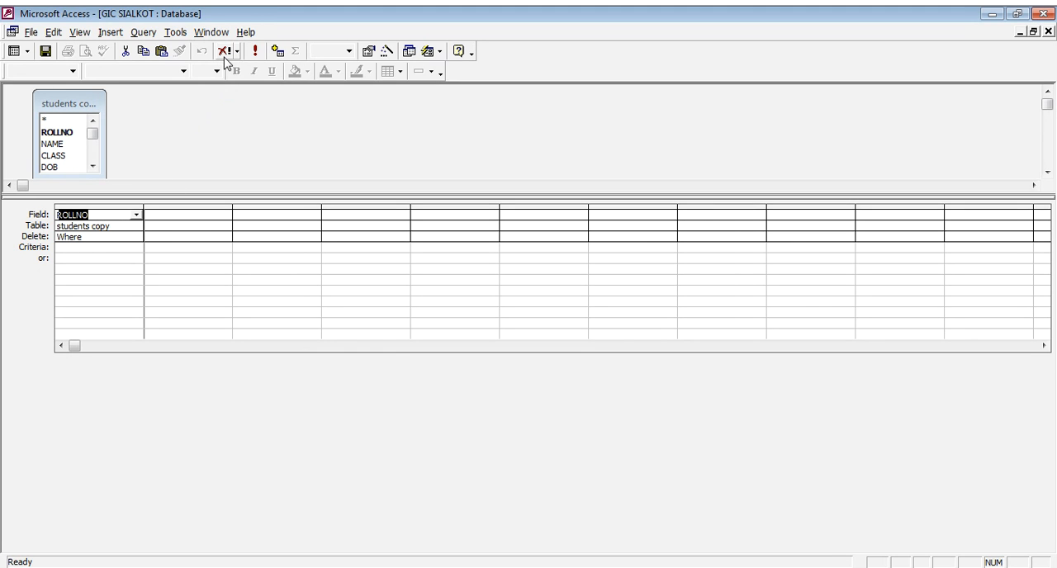
{"action": "left_click", "coordinate": [62, 248]}
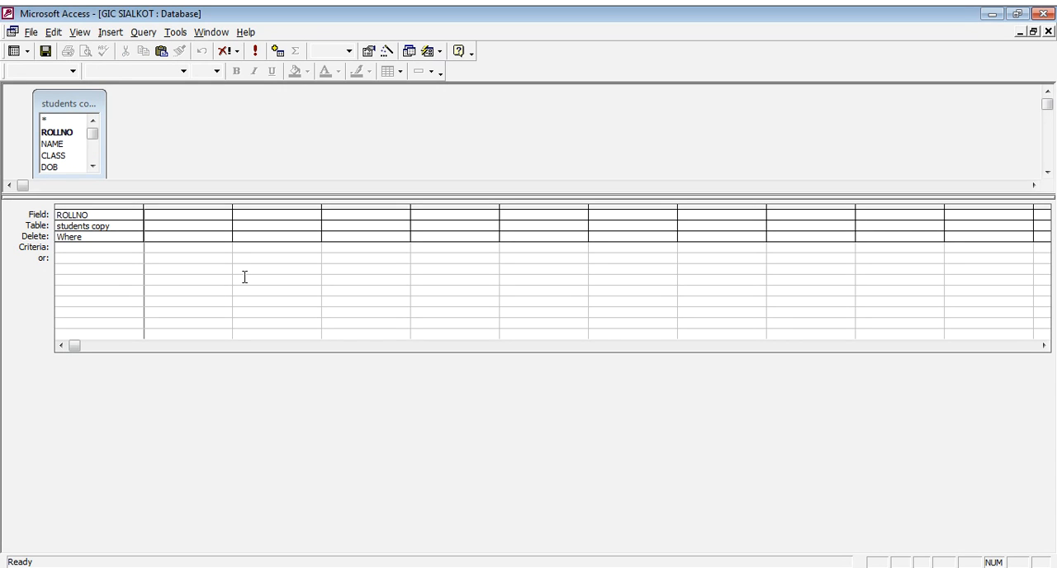
{"action": "type", "text": "5"}
{"action": "key", "text": "Tab"}
{"action": "left_click", "coordinate": [254, 53]}
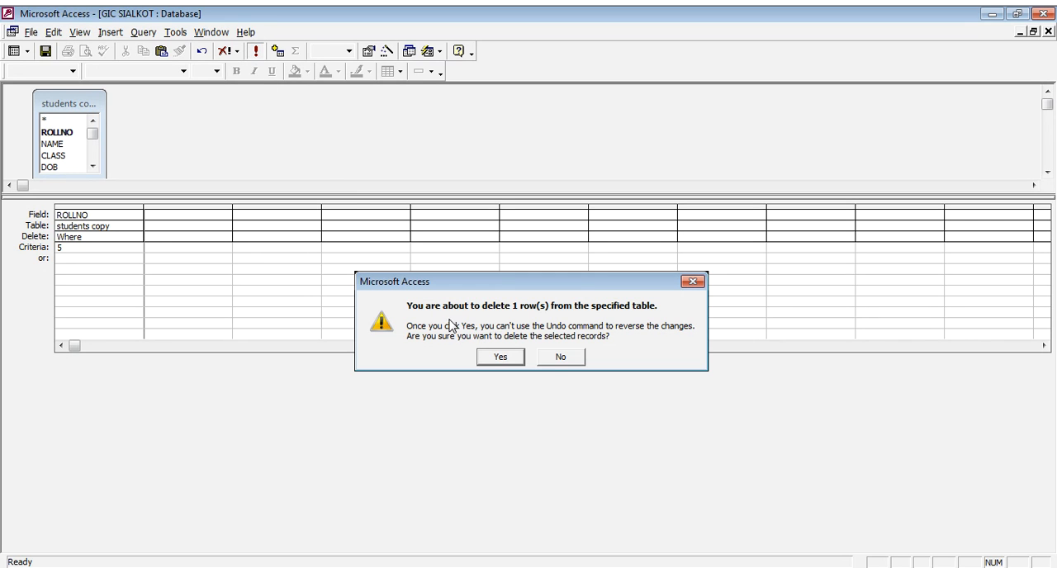
{"action": "left_click", "coordinate": [499, 360]}
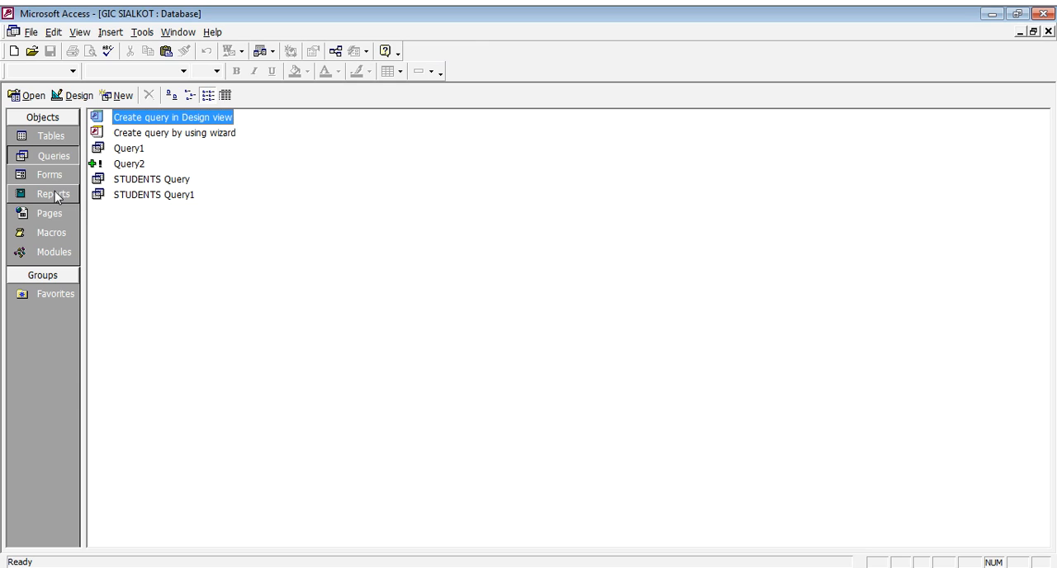
- Open the students copy table to check which records remain after the deletion, and close it
{"action": "left_click", "coordinate": [56, 137]}
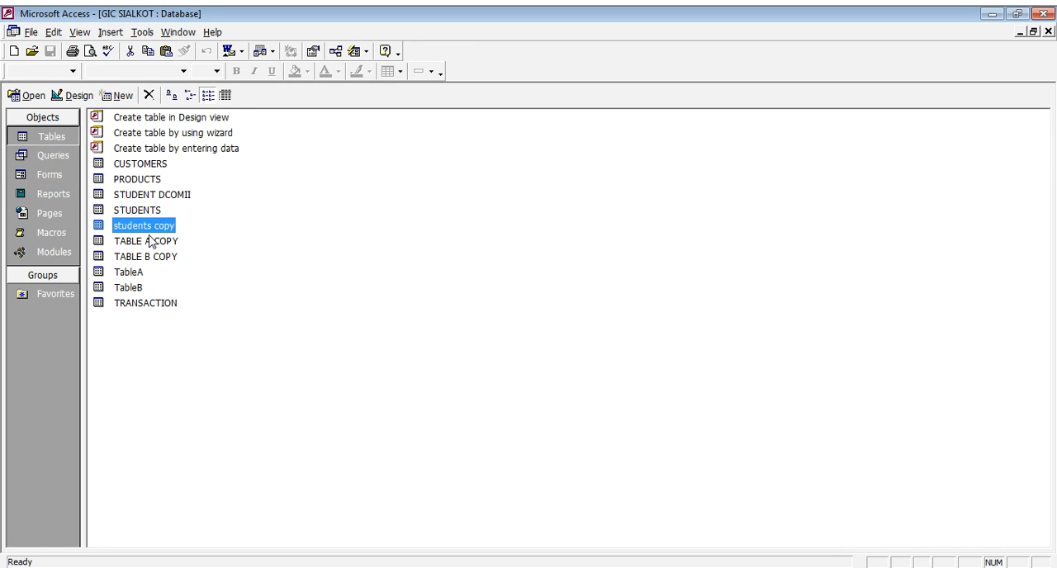
{"action": "double_click", "coordinate": [154, 225]}
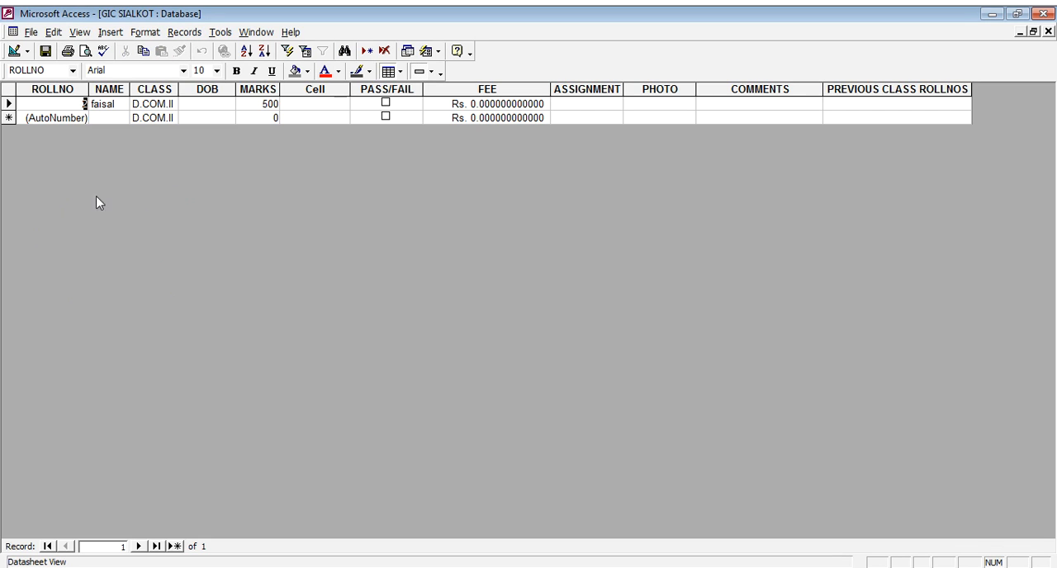
{"action": "left_click", "coordinate": [9, 103]}
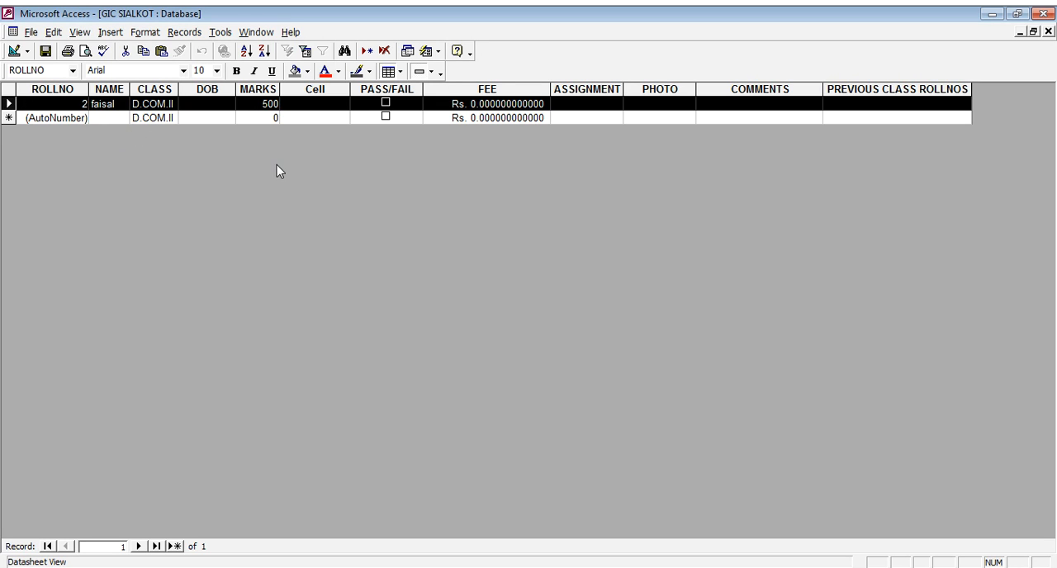
{"action": "left_click", "coordinate": [1048, 31]}
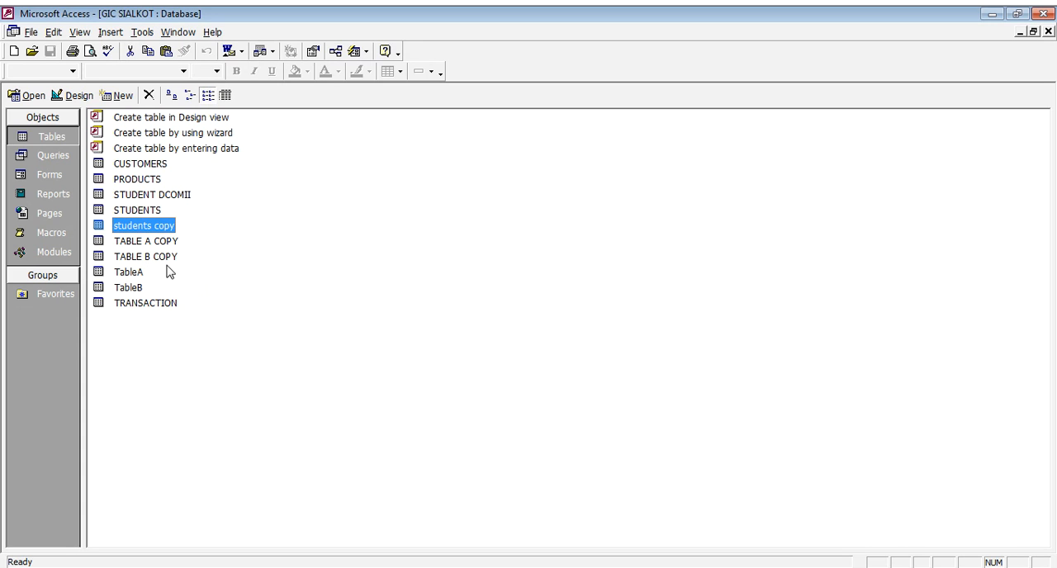
- Open the STUDENTS and PRODUCTS tables in turn to review their records, closing each one
{"action": "left_click", "coordinate": [149, 213]}
{"action": "double_click", "coordinate": [149, 216]}
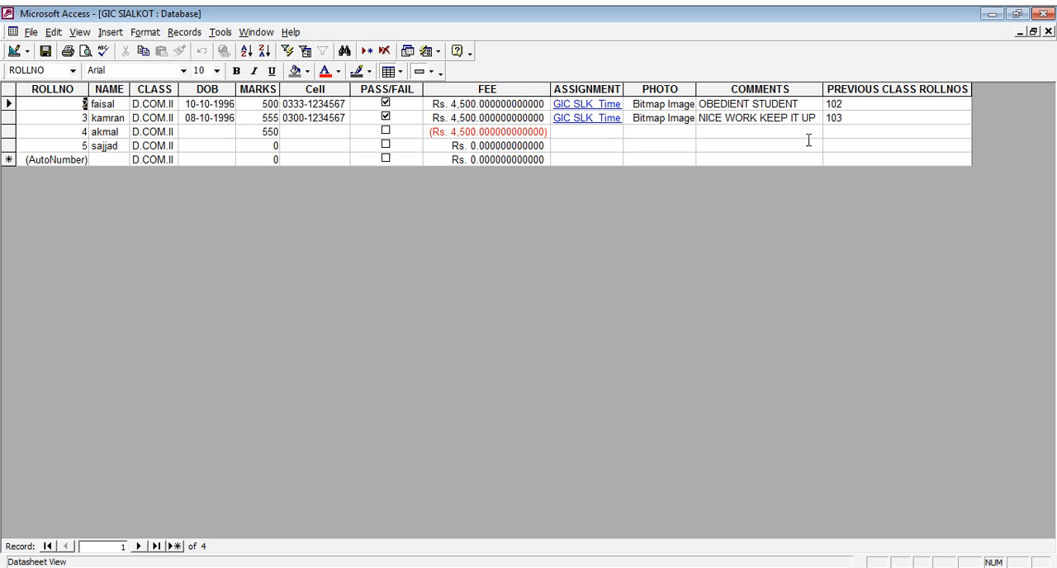
{"action": "left_click", "coordinate": [1048, 32]}
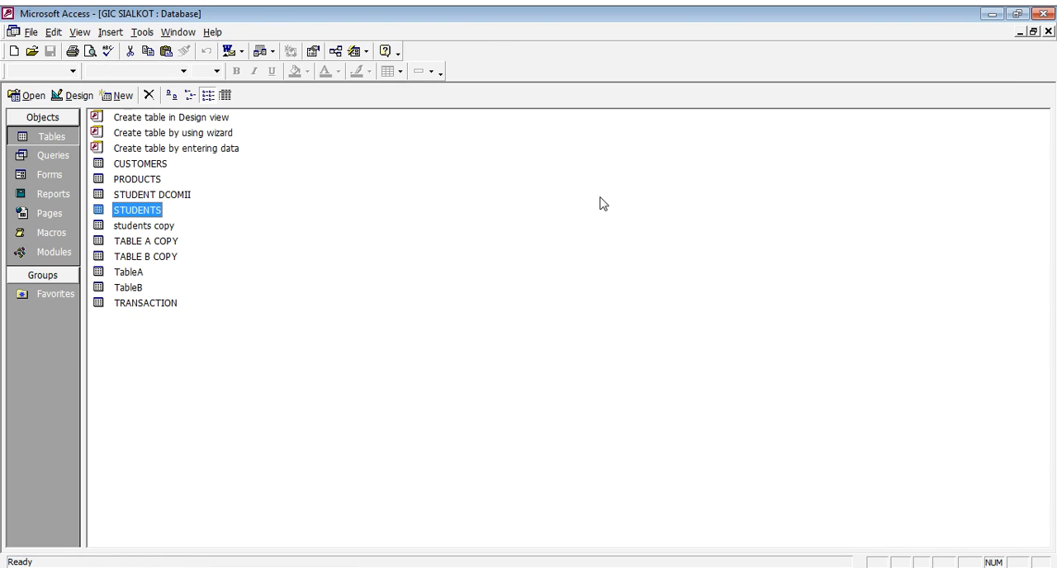
{"action": "double_click", "coordinate": [137, 179]}
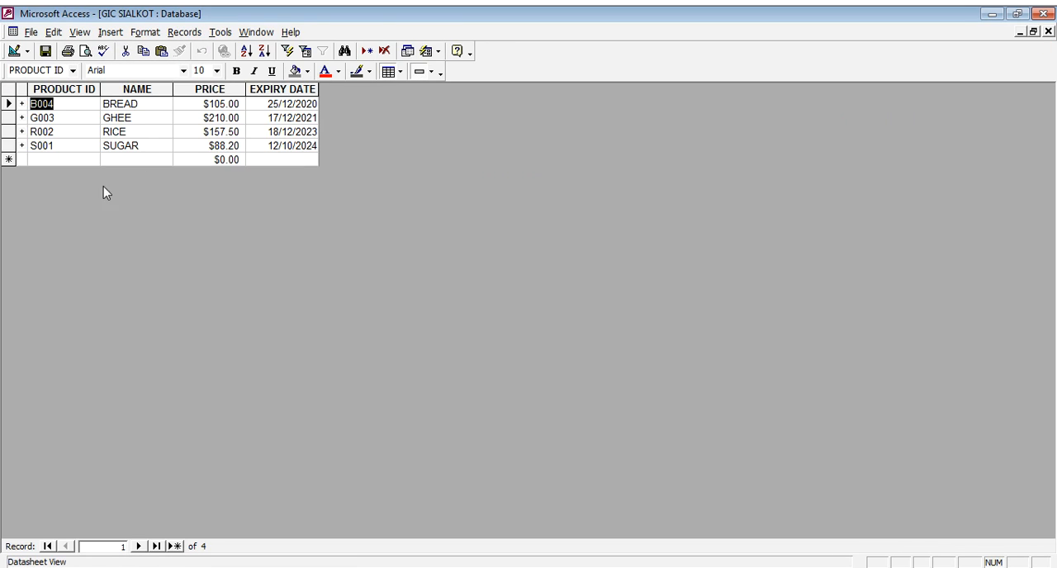
{"action": "left_click", "coordinate": [1047, 32]}
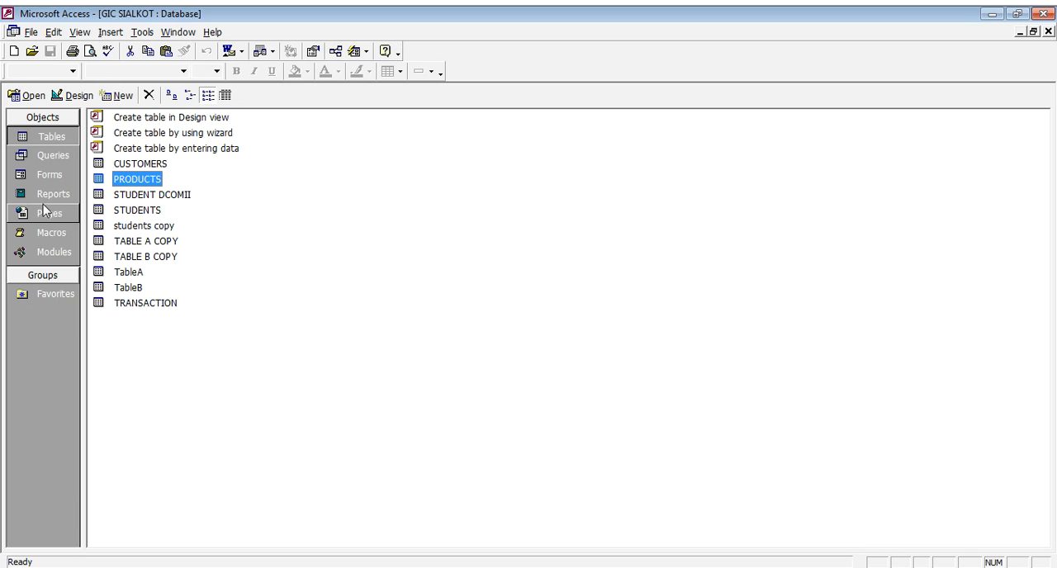
- Create another new query in Design view based on the PRODUCTS table
{"action": "left_click", "coordinate": [59, 157]}
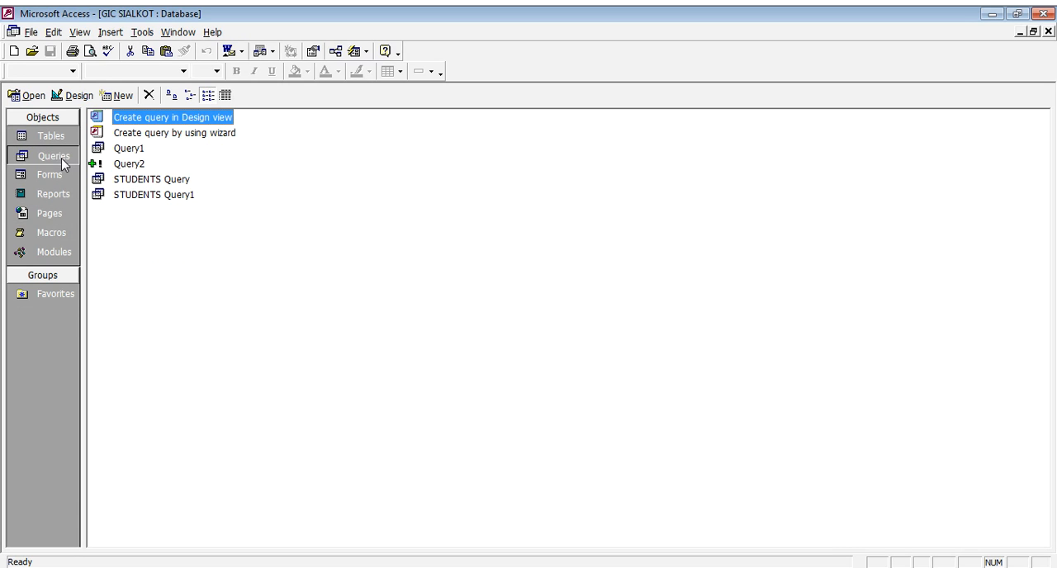
{"action": "left_click", "coordinate": [71, 96]}
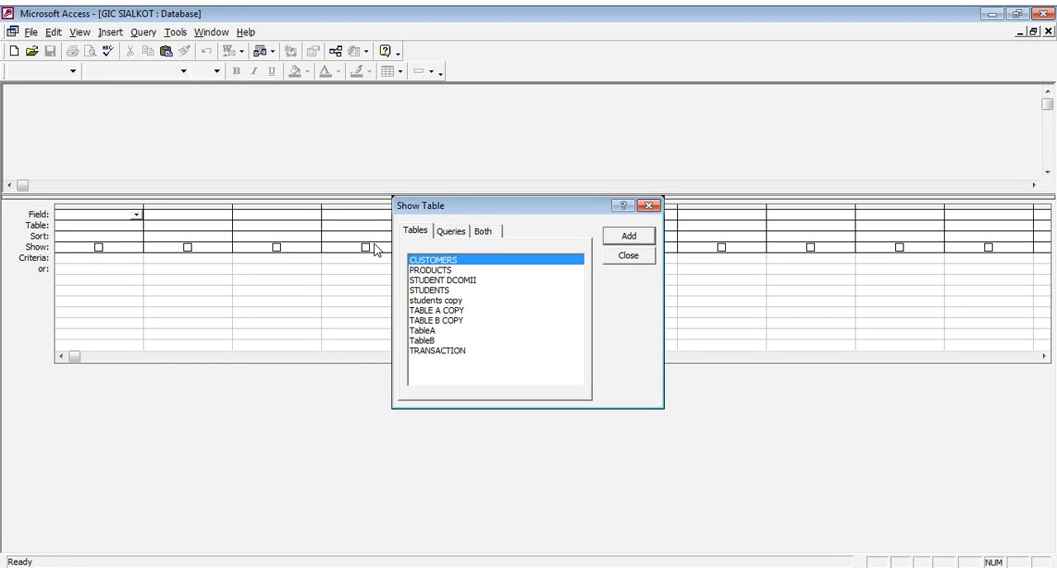
{"action": "left_click", "coordinate": [443, 270]}
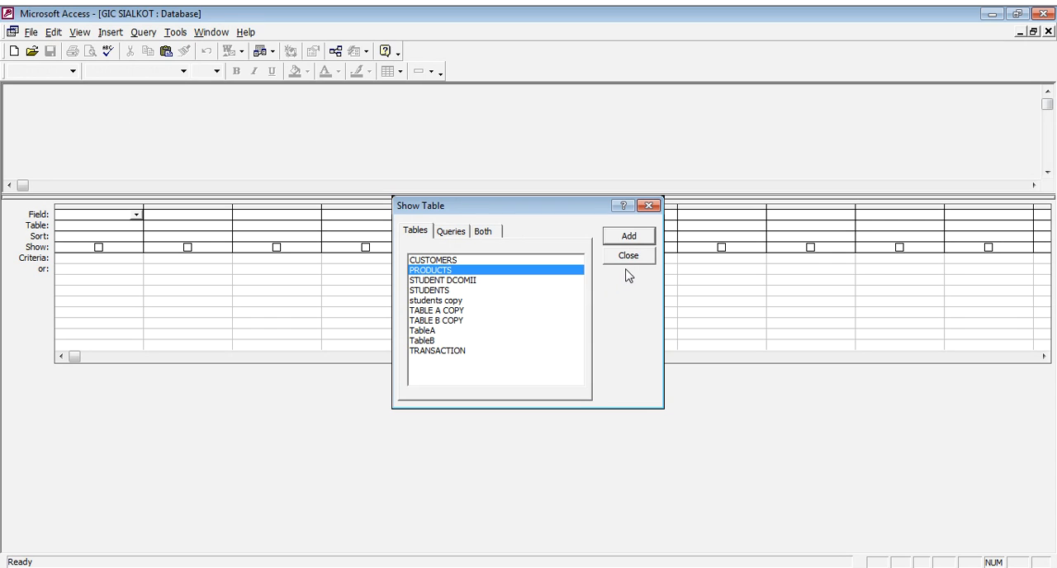
{"action": "left_click", "coordinate": [633, 237]}
{"action": "left_click", "coordinate": [635, 257]}
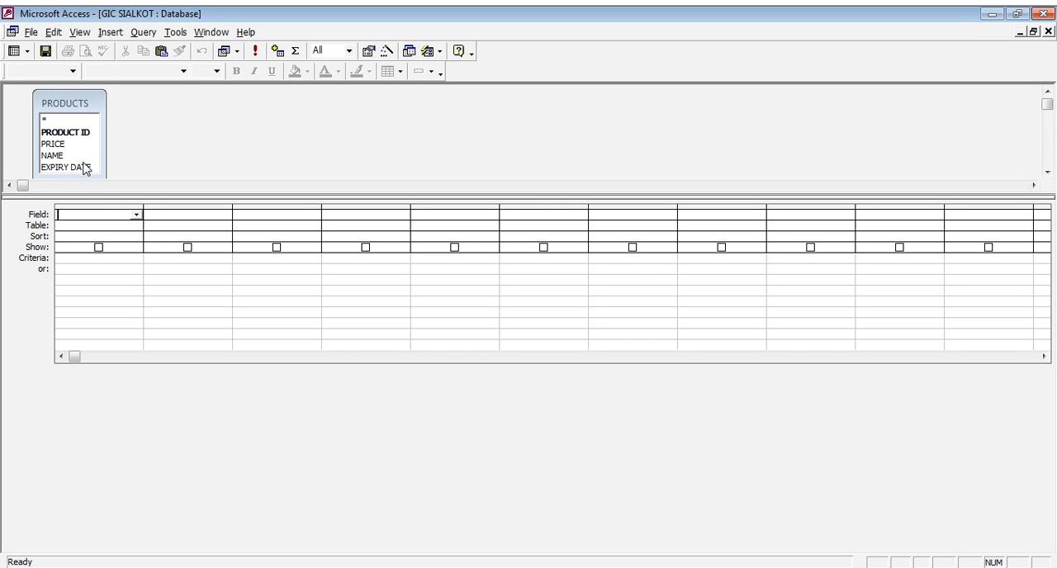
- Add the PRODUCT ID, PRICE, NAME and EXPIRY DATE fields to the query, with NAME criteria of sugar
{"action": "double_click", "coordinate": [73, 134]}
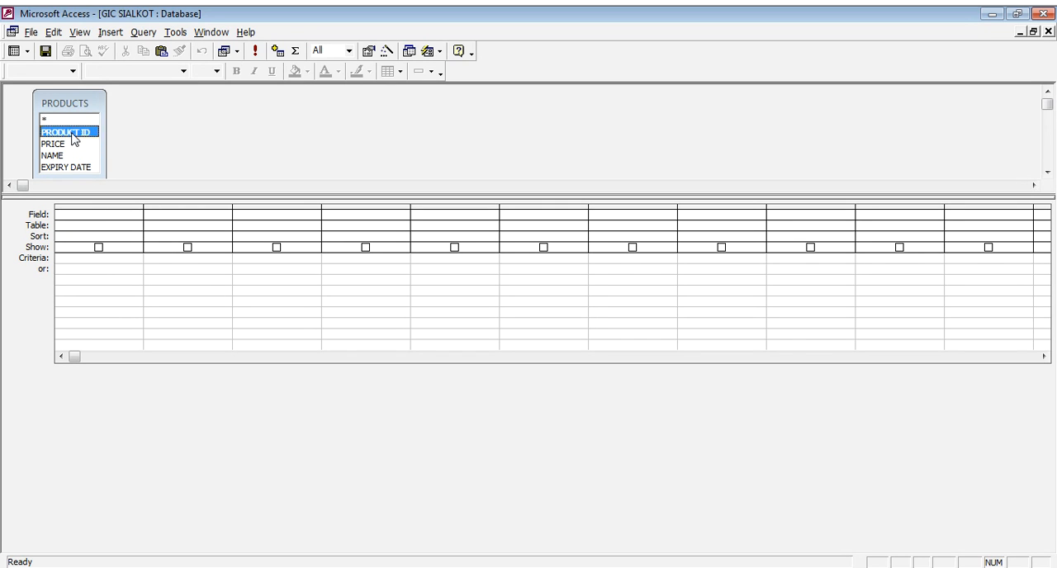
{"action": "double_click", "coordinate": [70, 144]}
{"action": "double_click", "coordinate": [73, 155]}
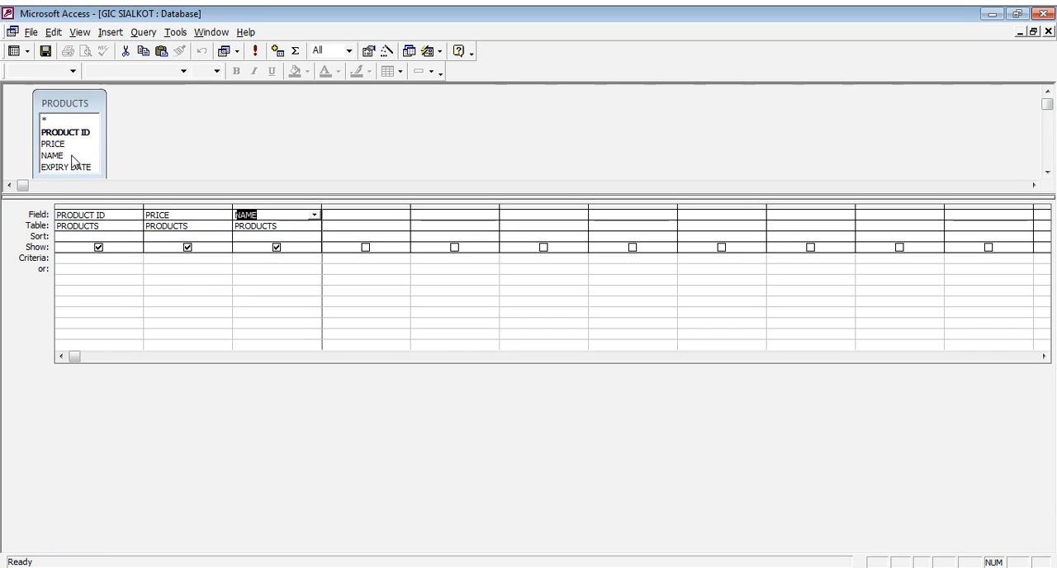
{"action": "left_click", "coordinate": [81, 168]}
{"action": "double_click", "coordinate": [81, 169]}
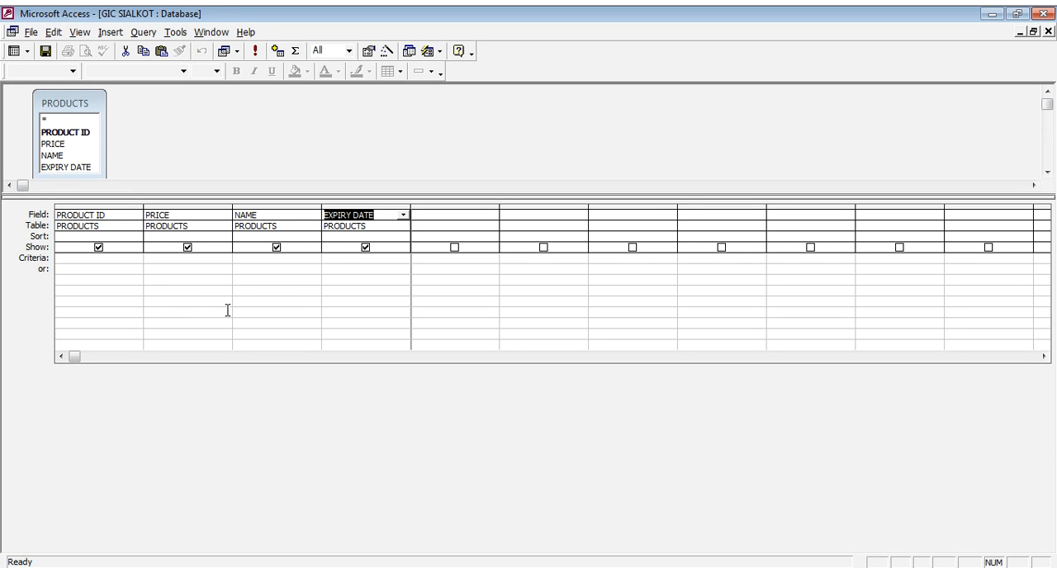
{"action": "left_click", "coordinate": [248, 259]}
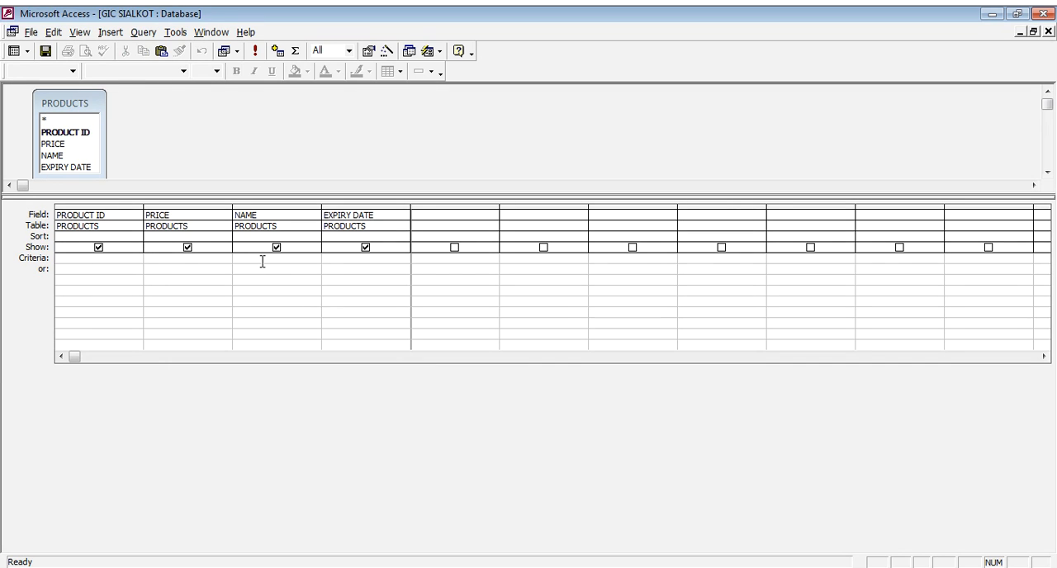
{"action": "type", "text": "sugar"}
{"action": "key", "text": "Tab"}
- Change the query to a make-table query creating sugar products in the current database, and run it, accepting the new table
{"action": "left_click", "coordinate": [237, 52]}
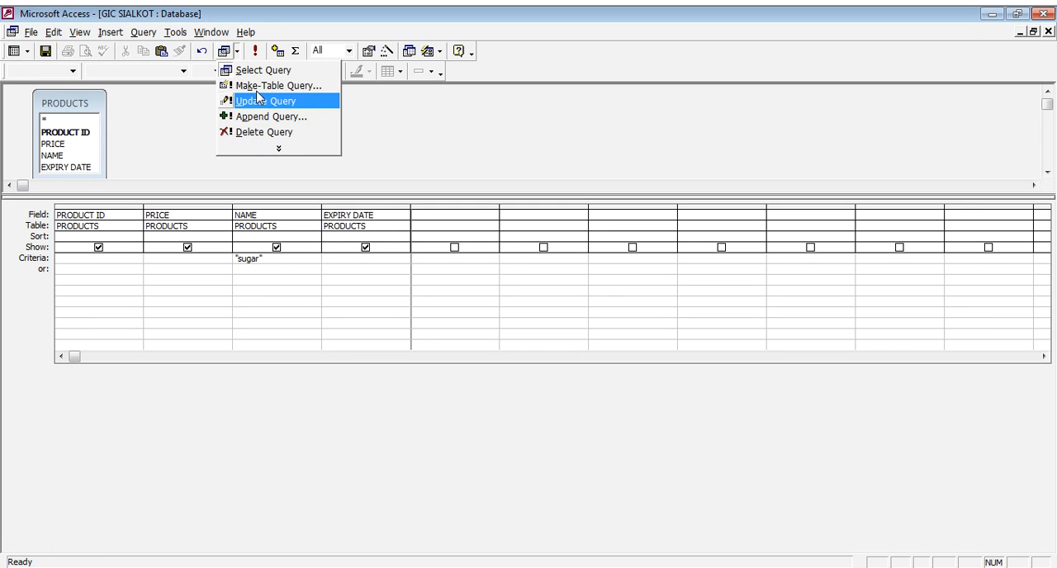
{"action": "left_click", "coordinate": [262, 85]}
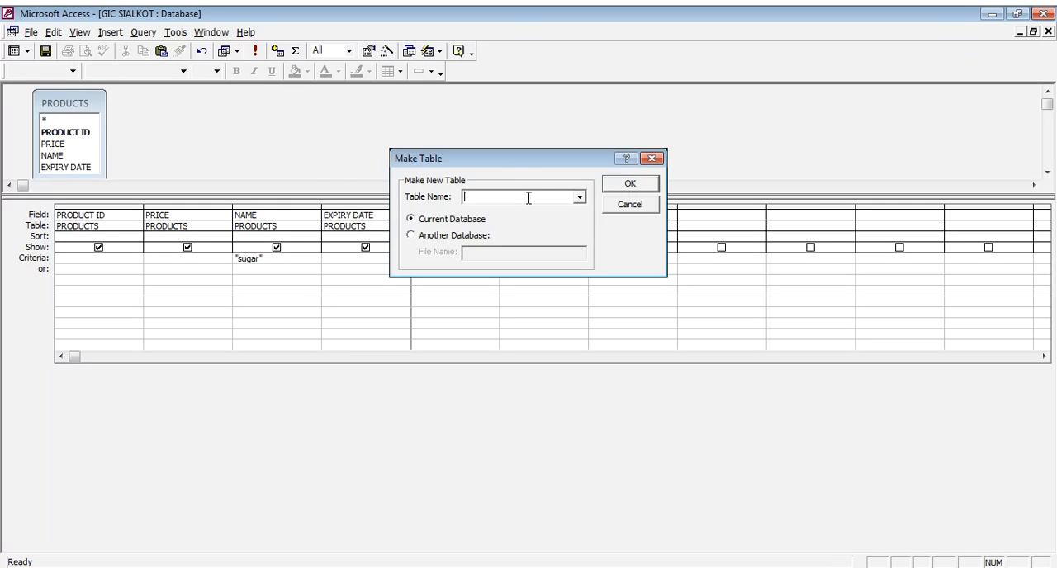
{"action": "type", "text": "sugar products"}
{"action": "left_click", "coordinate": [634, 184]}
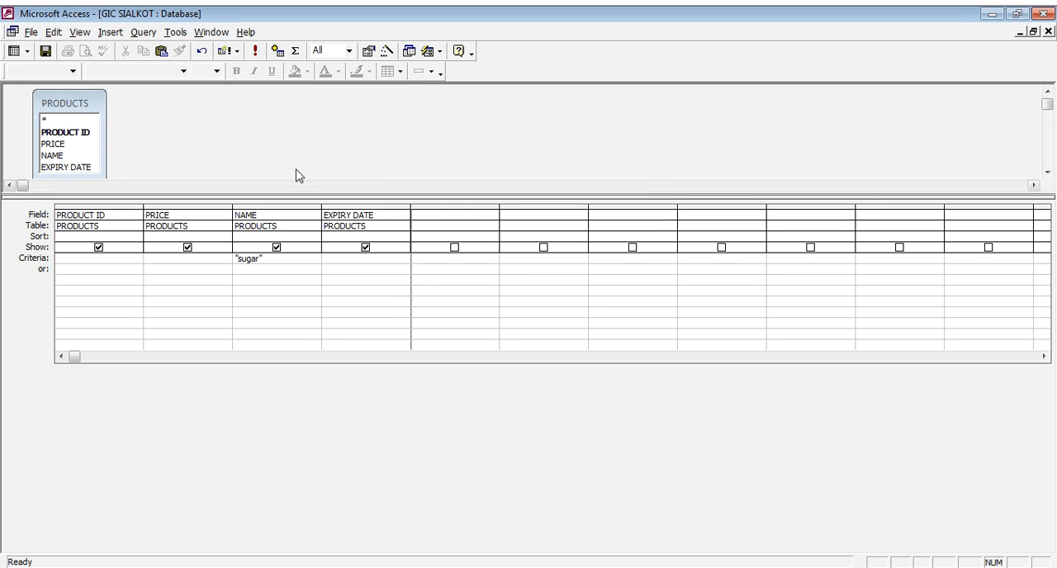
{"action": "left_click", "coordinate": [255, 51]}
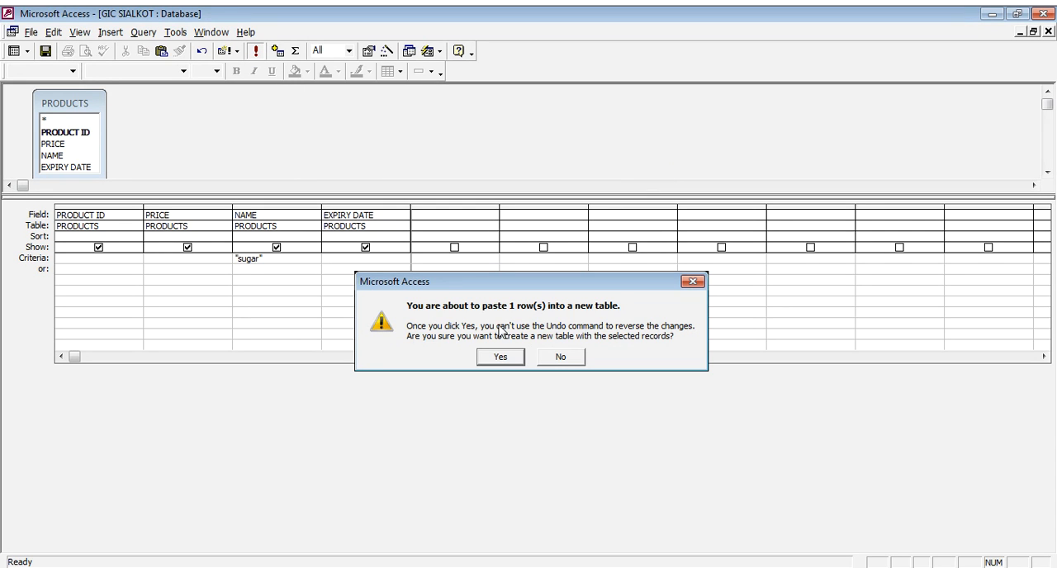
{"action": "left_click", "coordinate": [504, 358]}
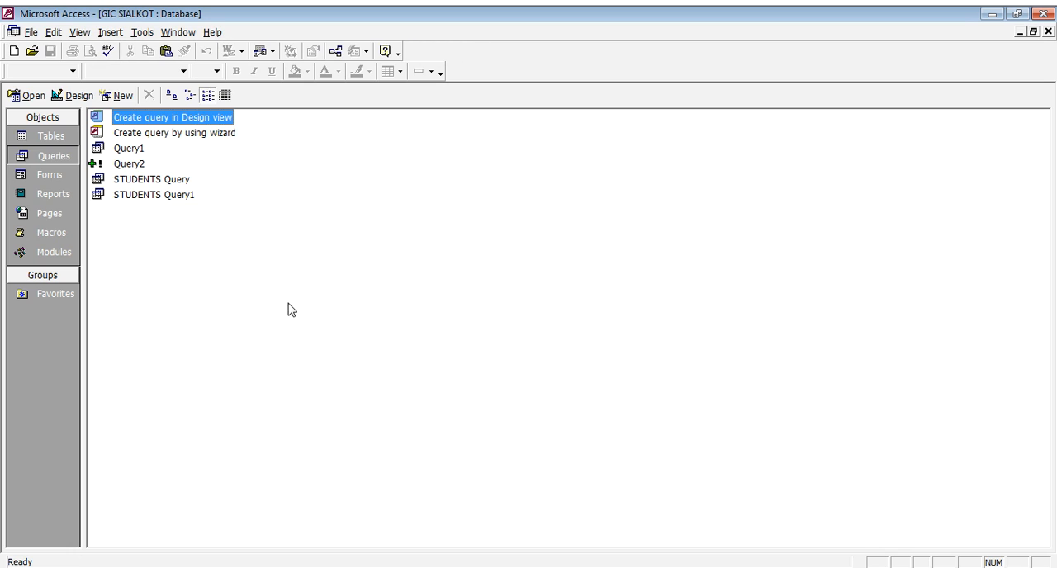
- Open the sugar products table to check its record and fields, and close it
{"action": "left_click", "coordinate": [48, 143]}
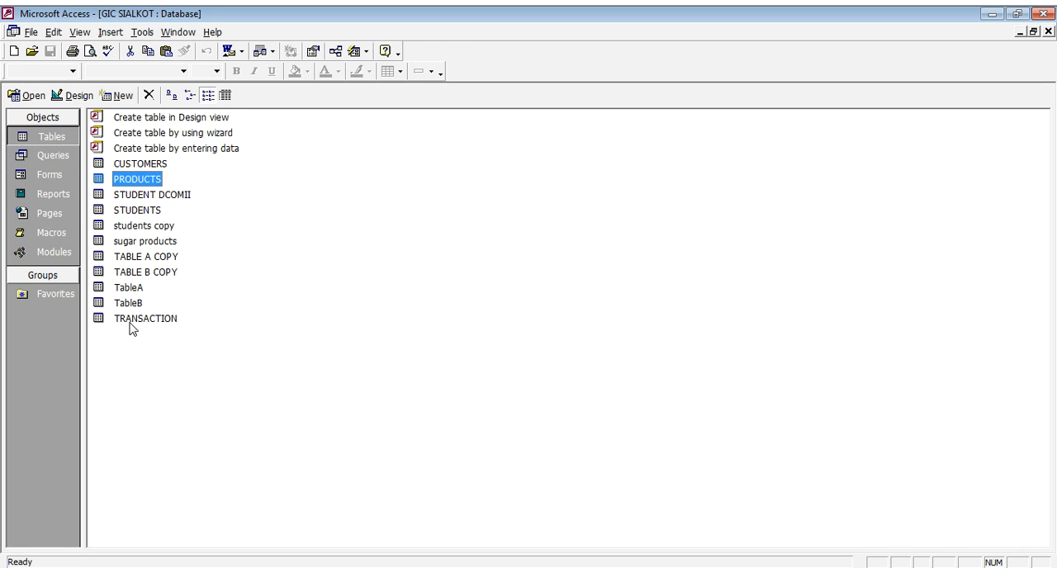
{"action": "left_click", "coordinate": [148, 245]}
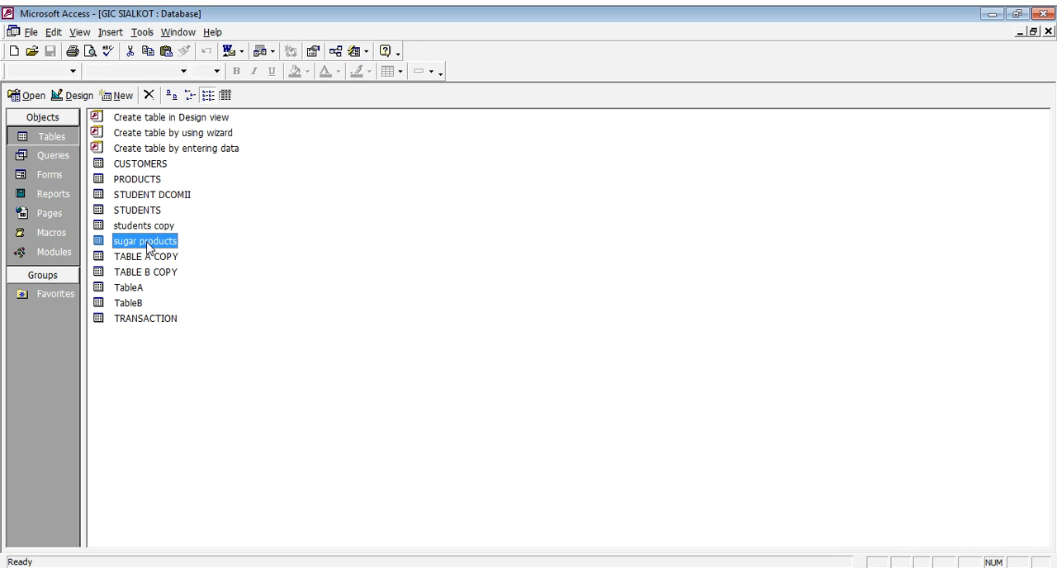
{"action": "left_click", "coordinate": [148, 244]}
{"action": "double_click", "coordinate": [100, 241]}
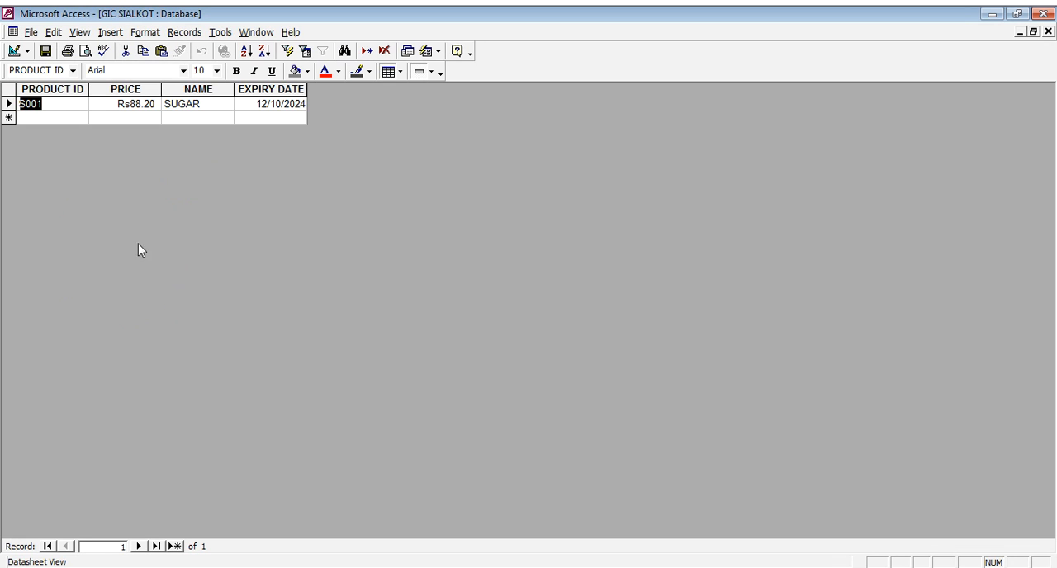
{"action": "left_click", "coordinate": [199, 103]}
{"action": "left_click", "coordinate": [120, 106]}
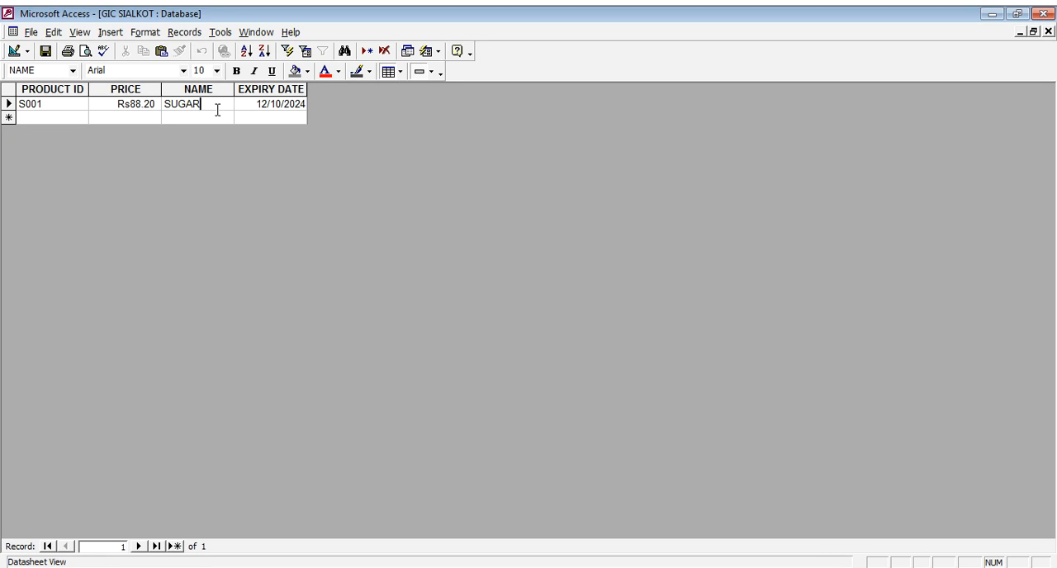
{"action": "left_click", "coordinate": [217, 109]}
{"action": "left_click_drag", "start_coordinate": [200, 106], "coordinate": [166, 110]}
{"action": "left_click", "coordinate": [1047, 32]}
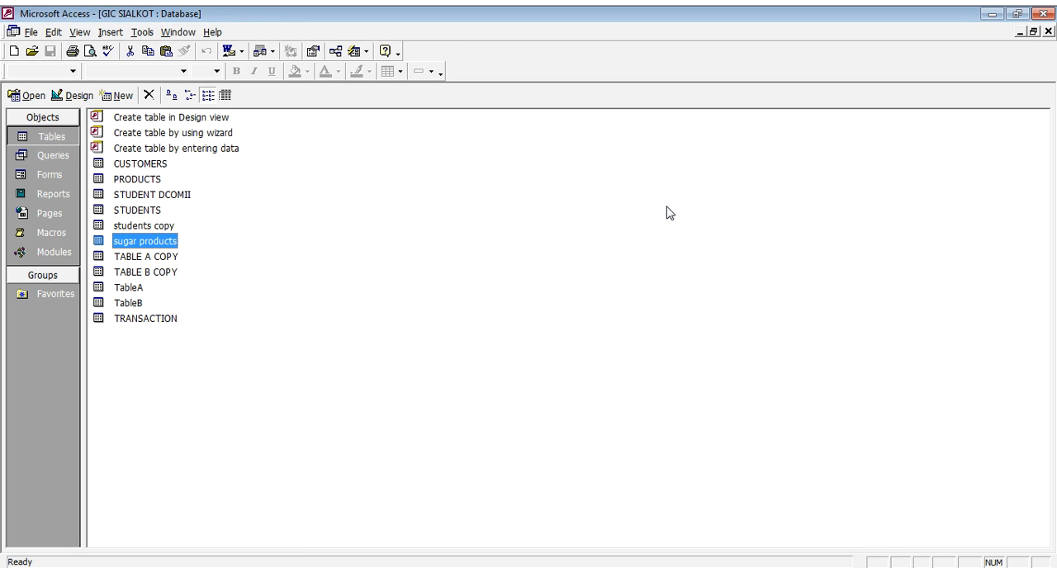